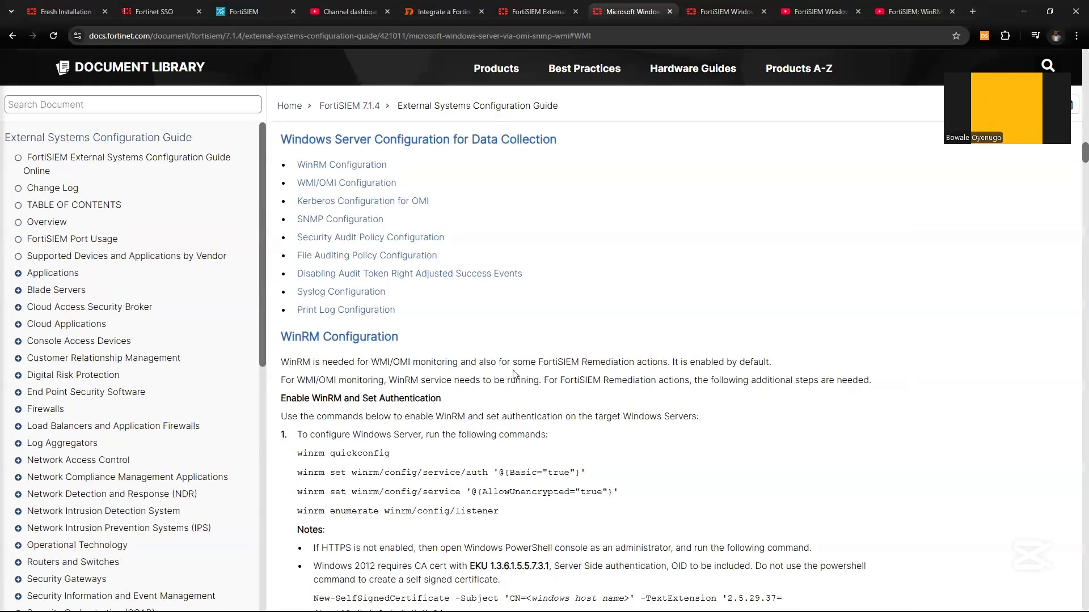
Step: Read the WinRM Configuration notes on FortiSIEM remediation actions and the service requirement for WMI/OMI monitoring
drag(543, 362, 667, 363)
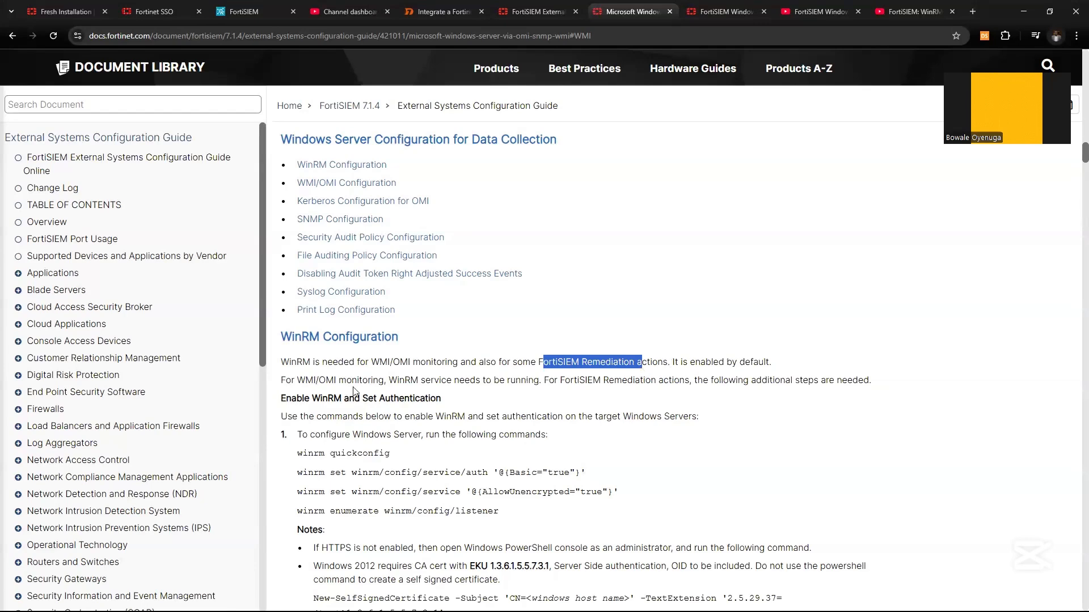
drag(280, 380, 459, 381)
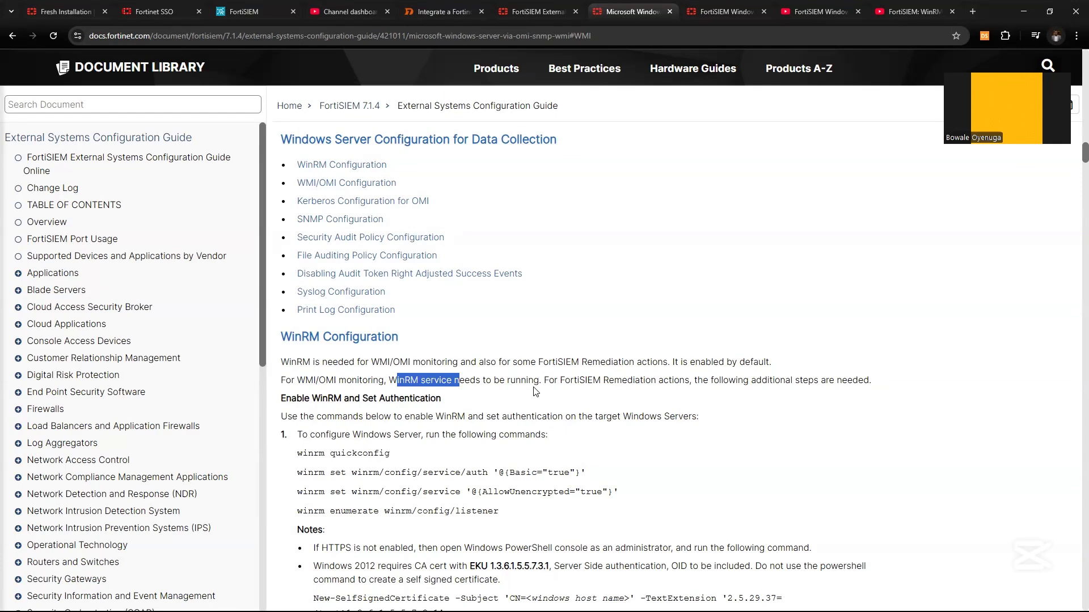
Step: Switch to the Windows Server 19 virtual machine and open Group Policy Management from Server Manager
key(super)
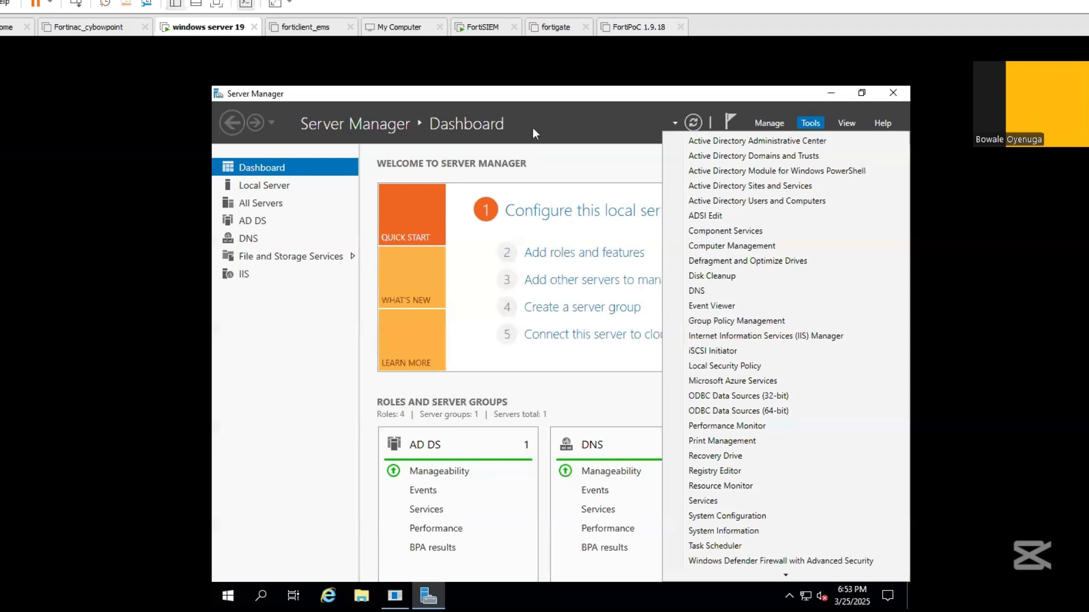
click(532, 127)
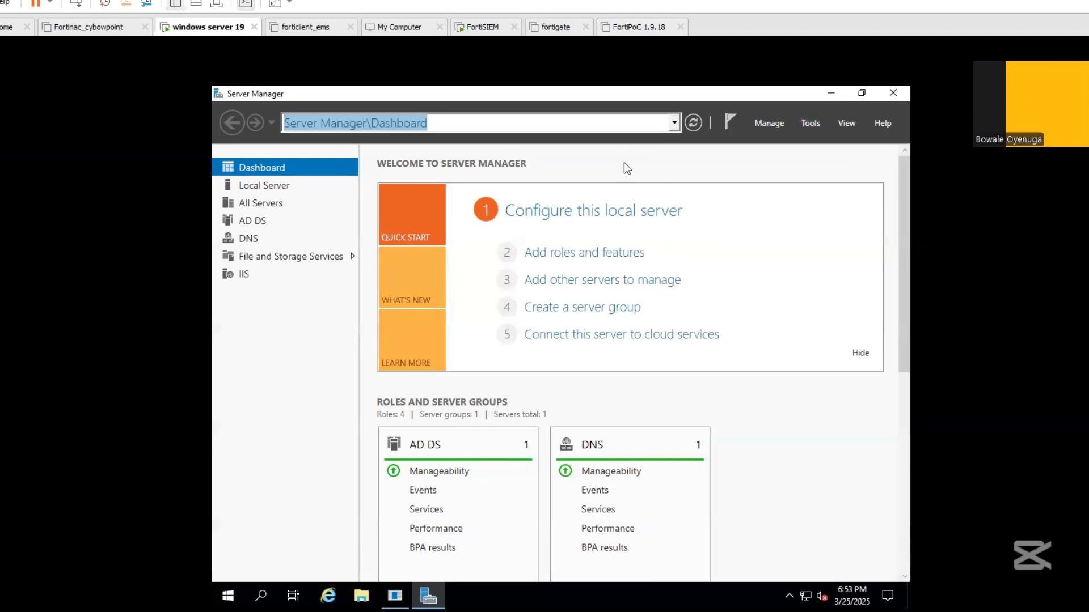
click(810, 123)
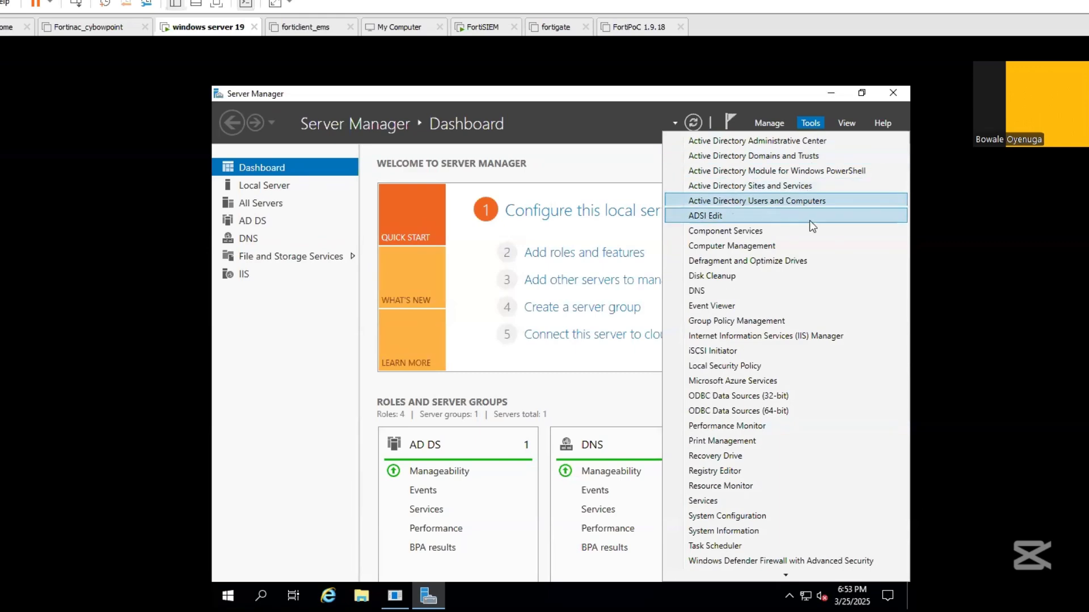
click(750, 322)
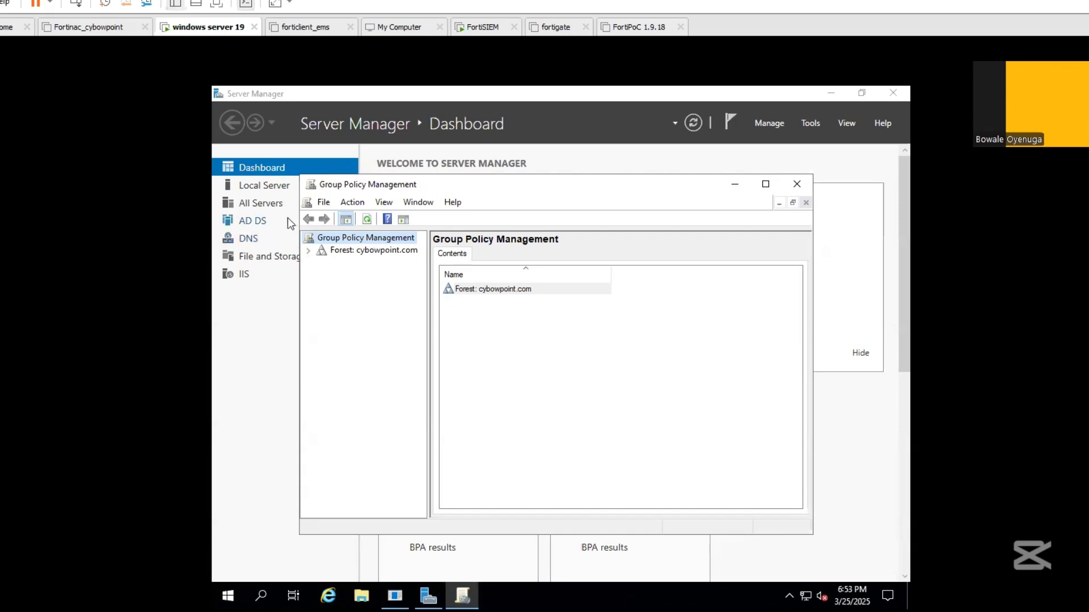
Step: Expand the cybowpoint.com forest and domain, and select the Group Policy Objects container
click(307, 250)
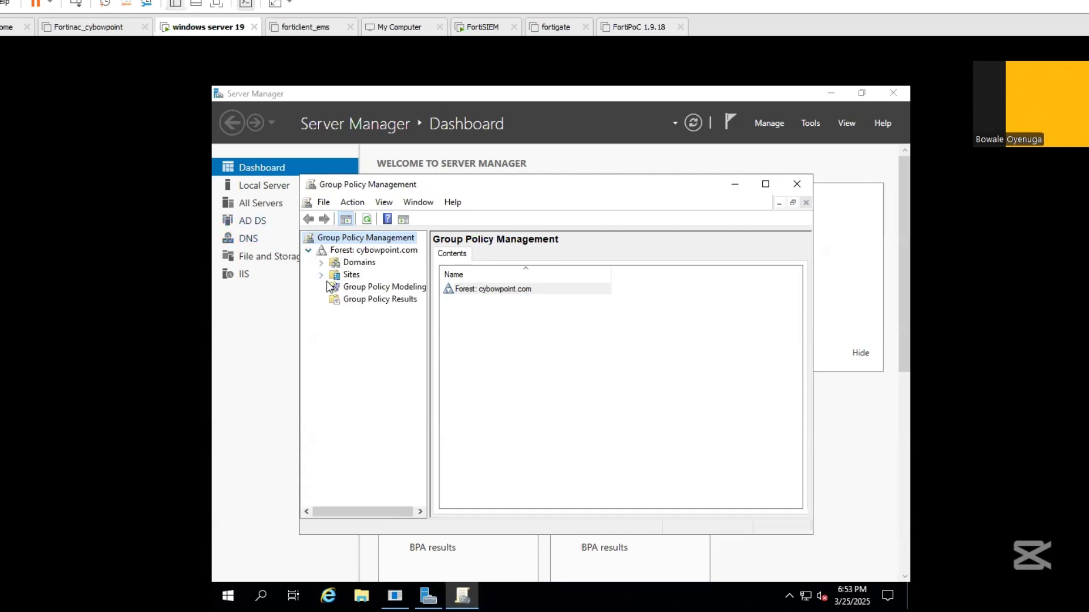
click(321, 263)
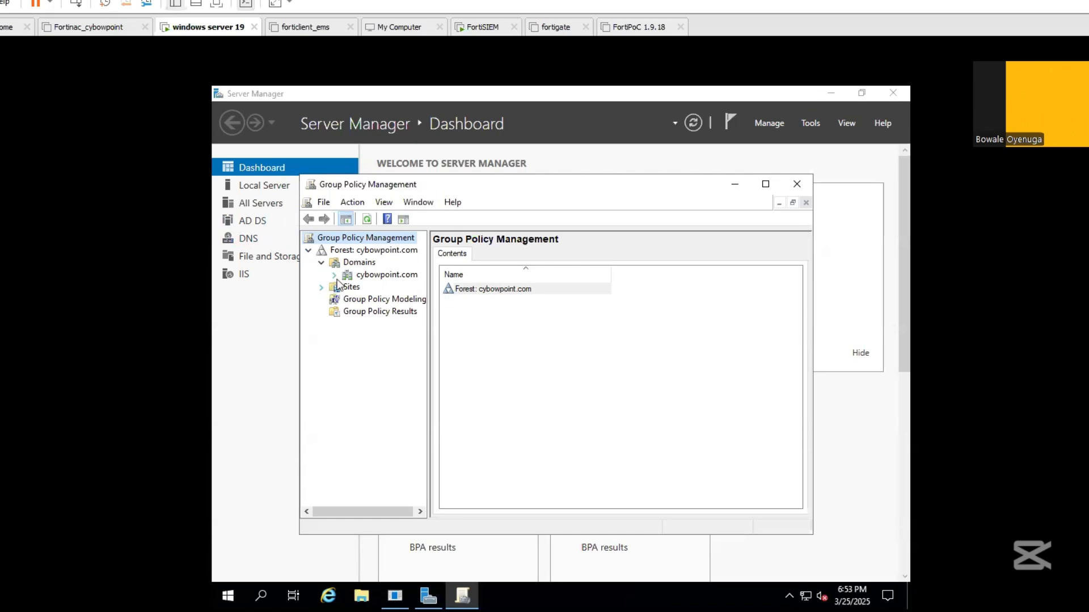
click(334, 275)
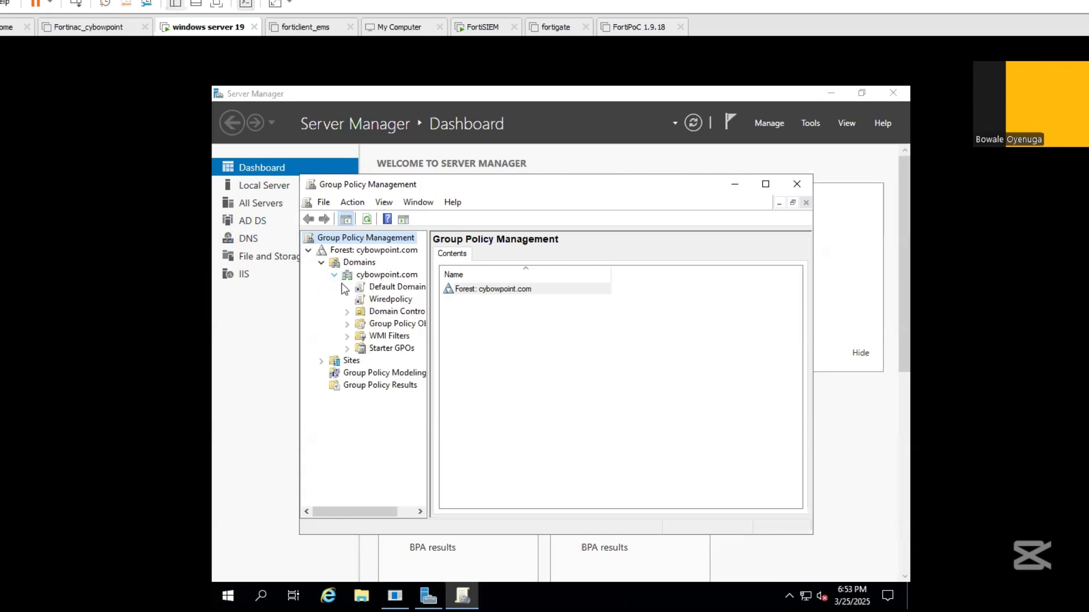
click(383, 326)
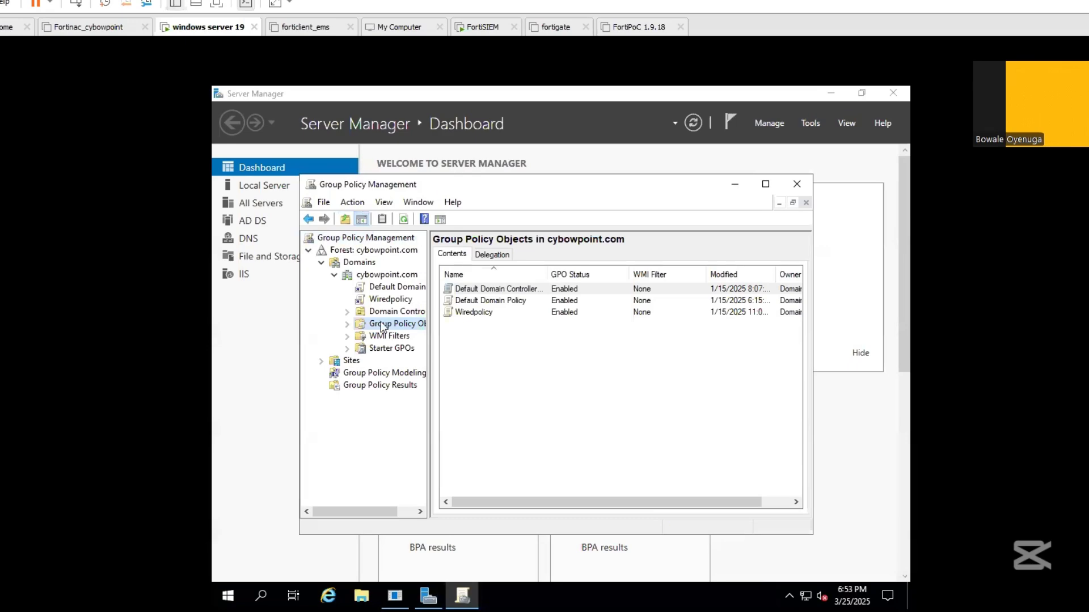
Step: Create a new group policy object named "Enable WinRM policy" with no source starter GPO
right_click(382, 327)
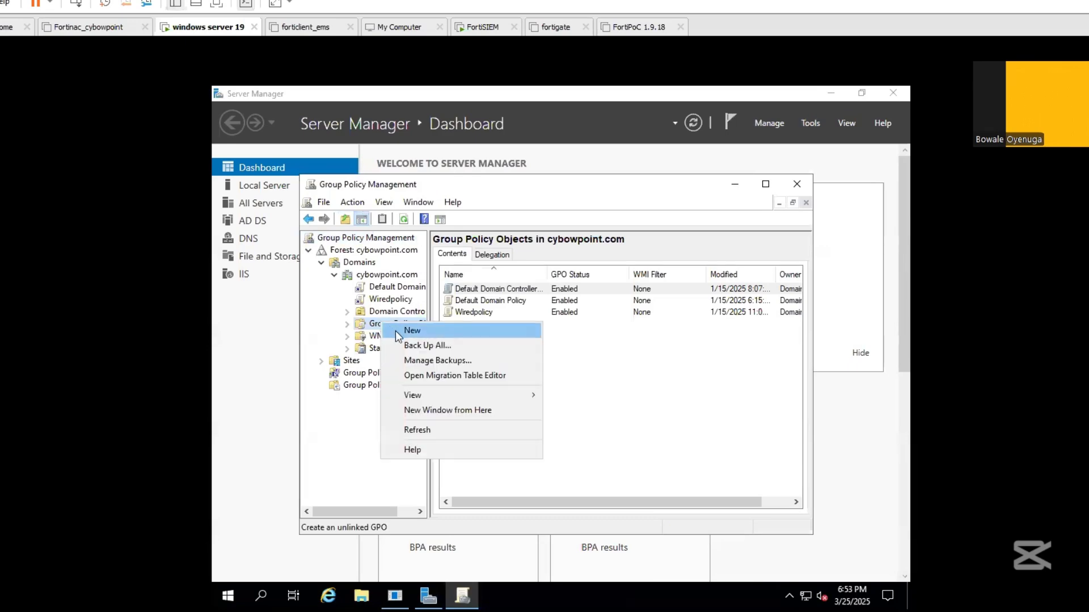
click(395, 331)
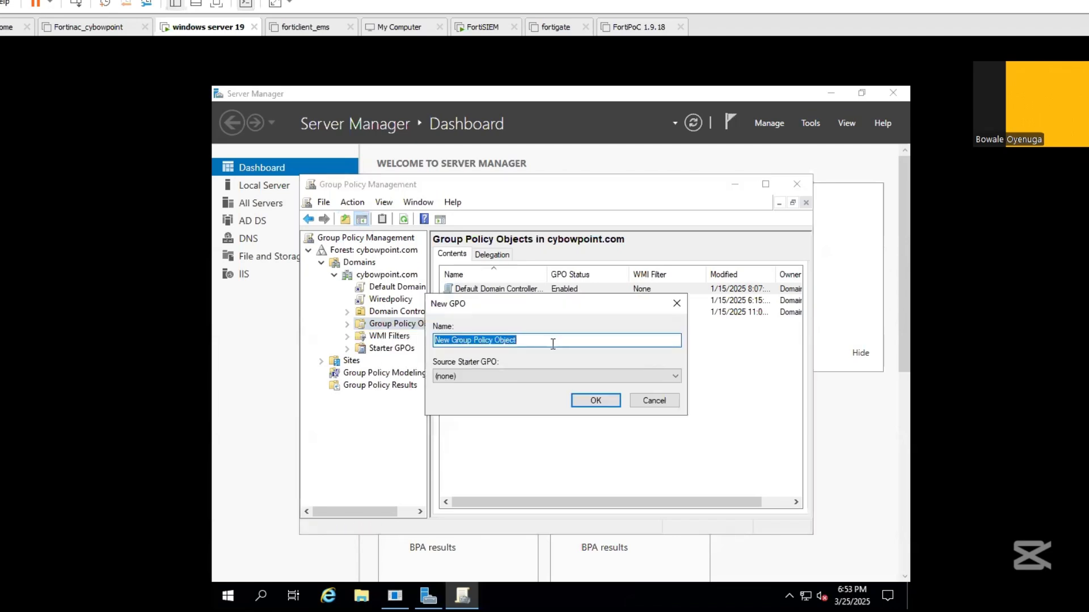
text(Enable WM)
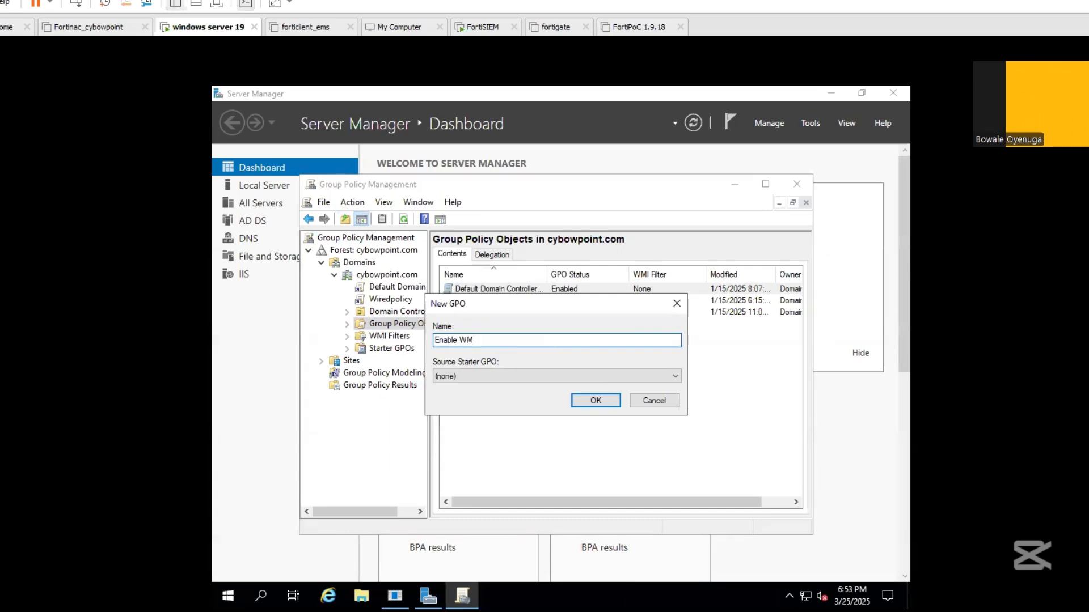
key(BackSpace)
text(nable WinRM policy)
click(593, 401)
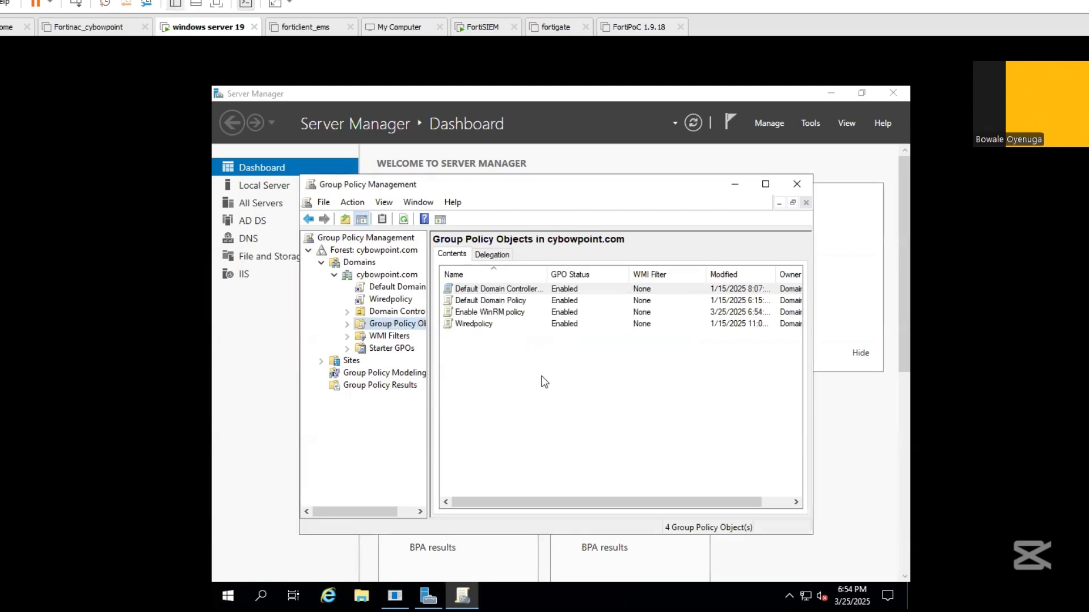
Step: Open the Enable WinRM policy object for editing in the Group Policy Management Editor
click(477, 315)
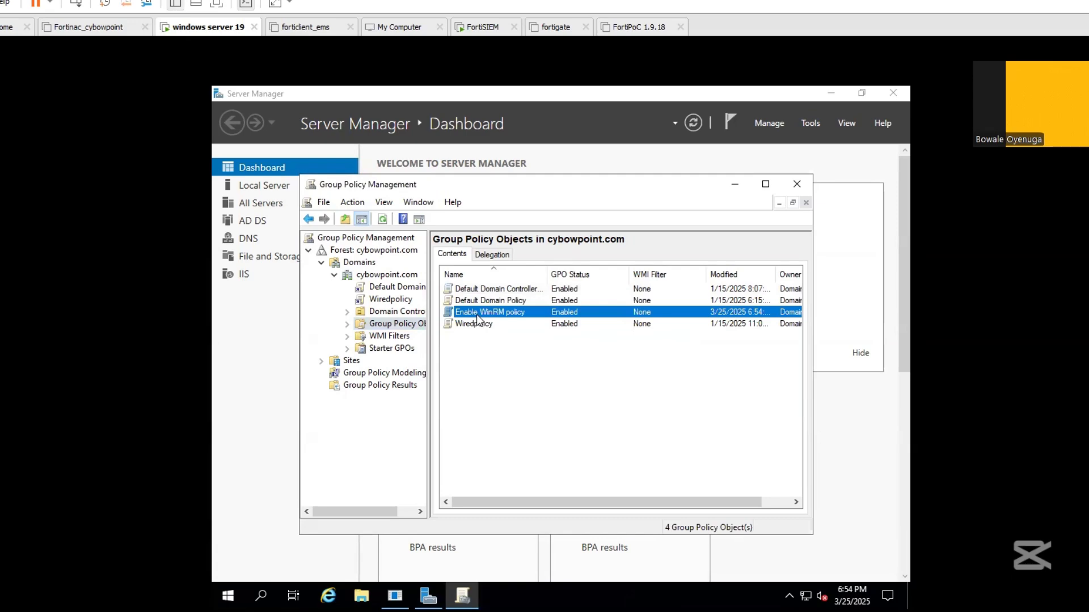
double_click(476, 315)
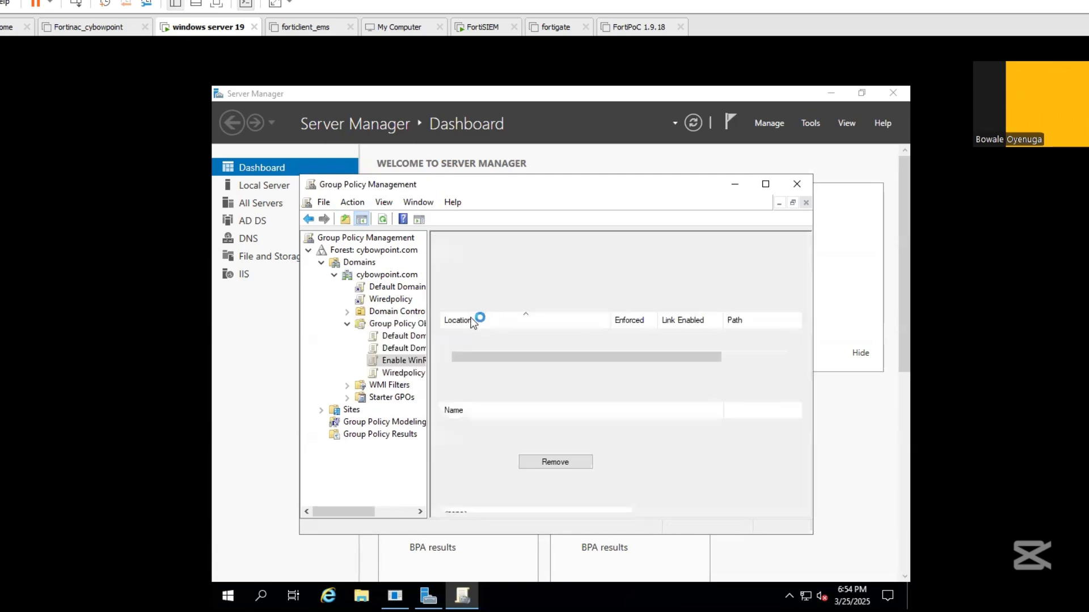
right_click(395, 365)
key(Escape)
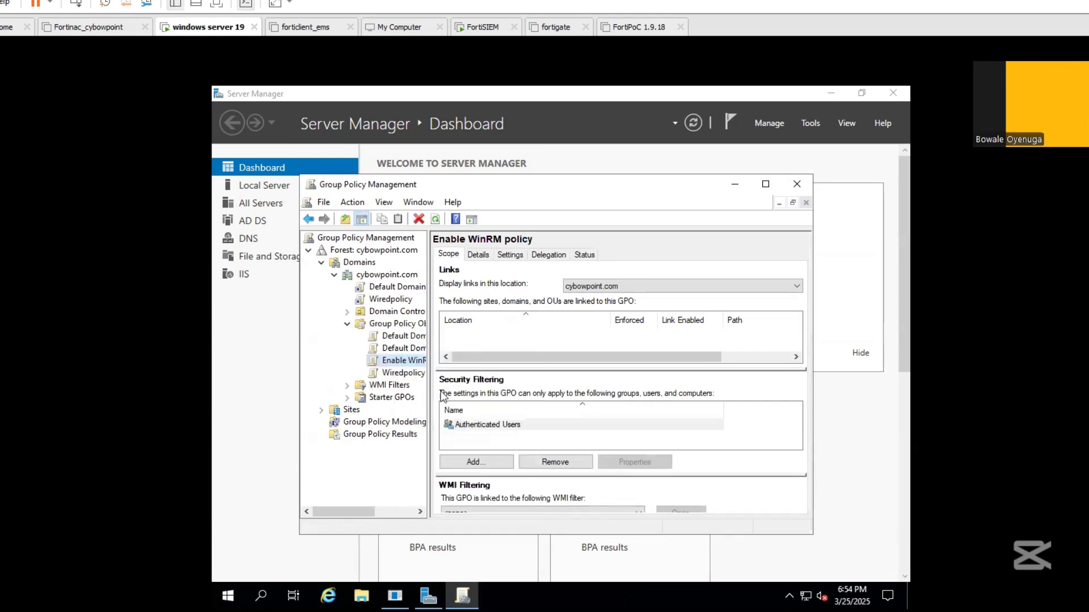
Step: Go to System Services within the Security Settings of the Computer Configuration policies' Windows Settings
click(296, 226)
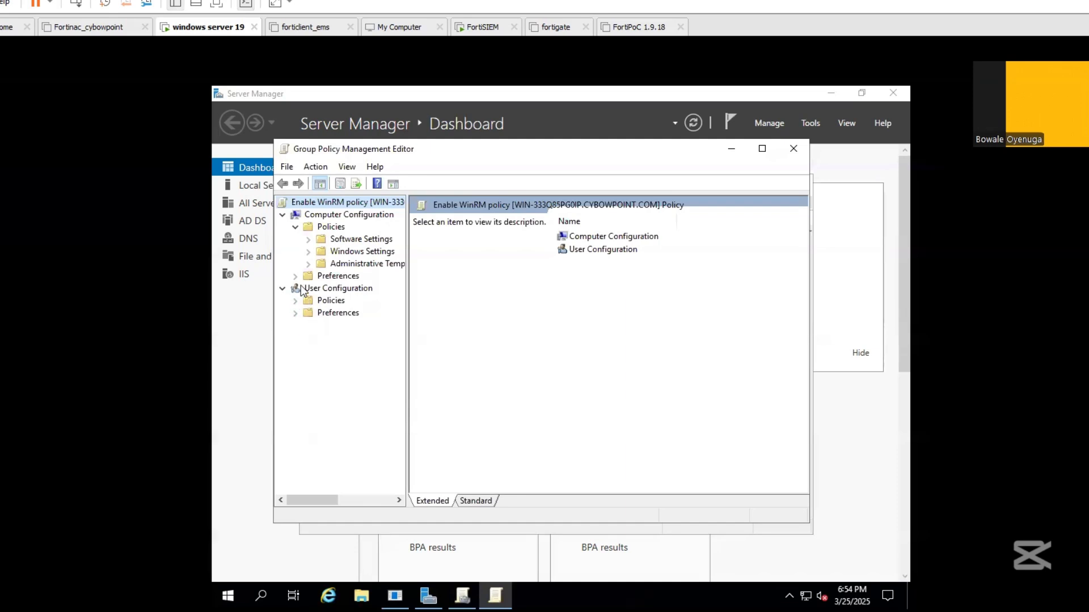
click(310, 252)
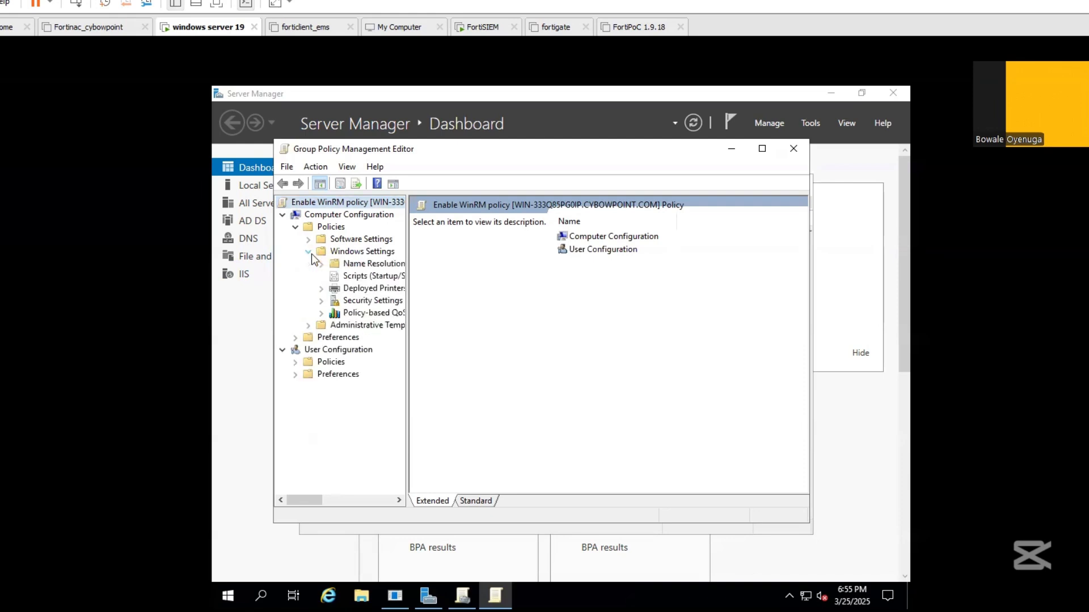
click(321, 302)
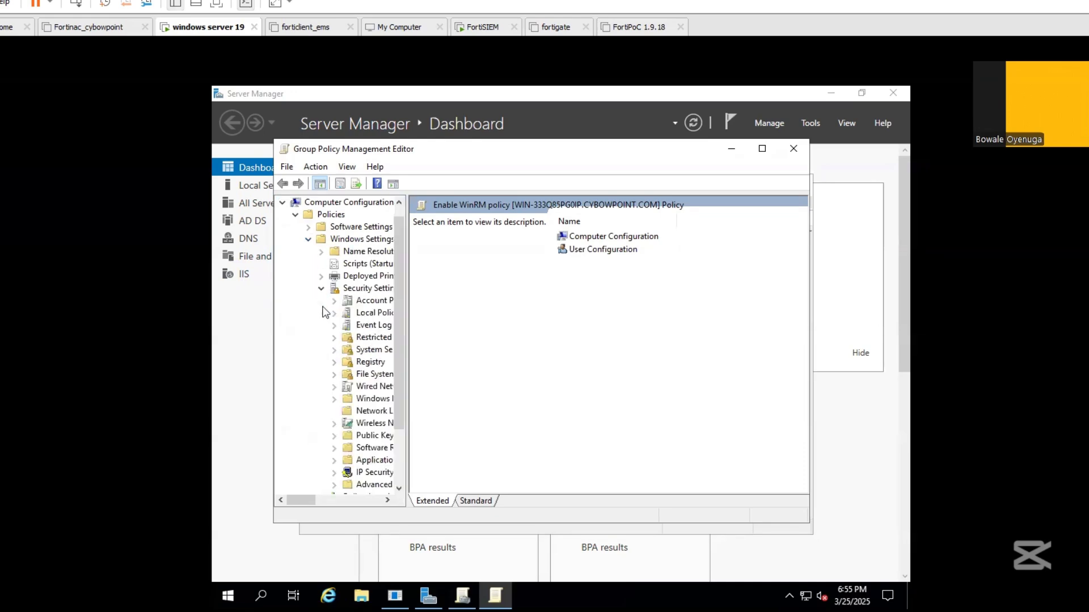
drag(408, 365, 441, 364)
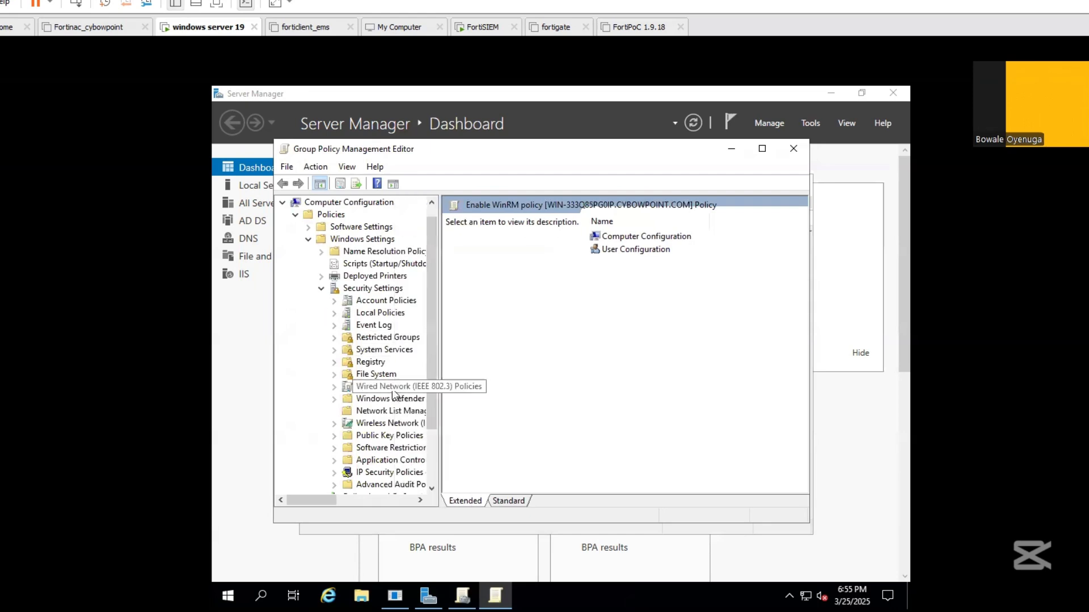
click(367, 350)
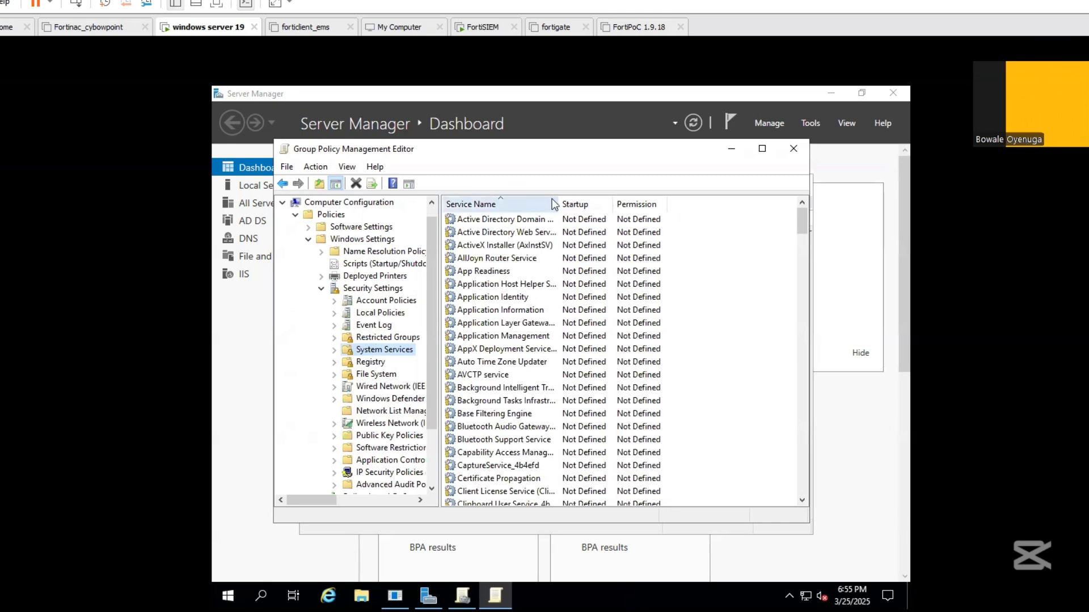
Step: Define the Windows Remote Management (WS-Management) service policy with its startup mode set to Automatic
drag(558, 204, 578, 205)
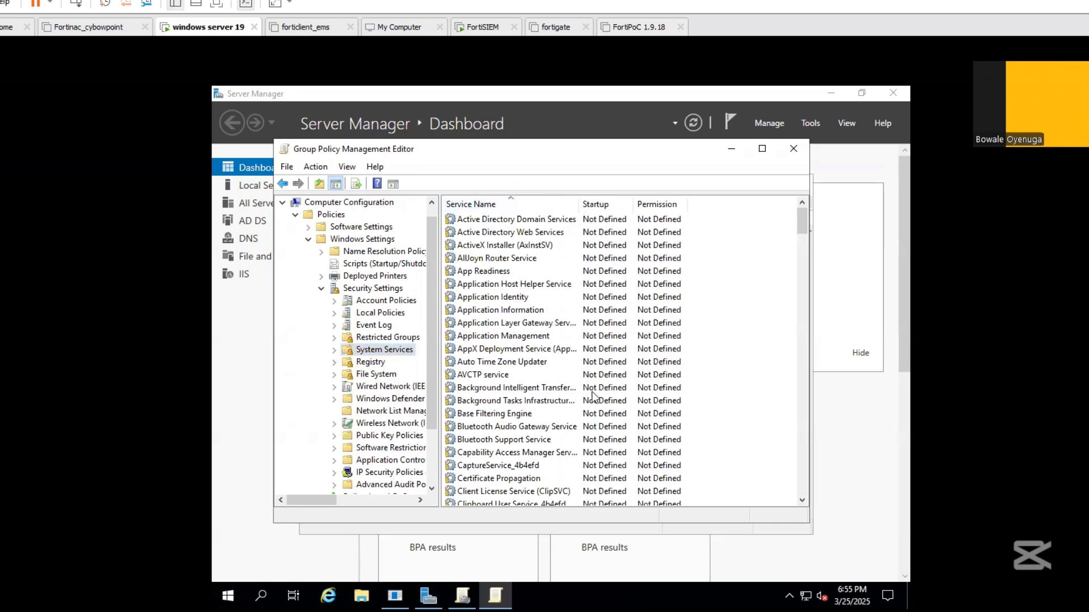
scroll(590, 412, down, 12)
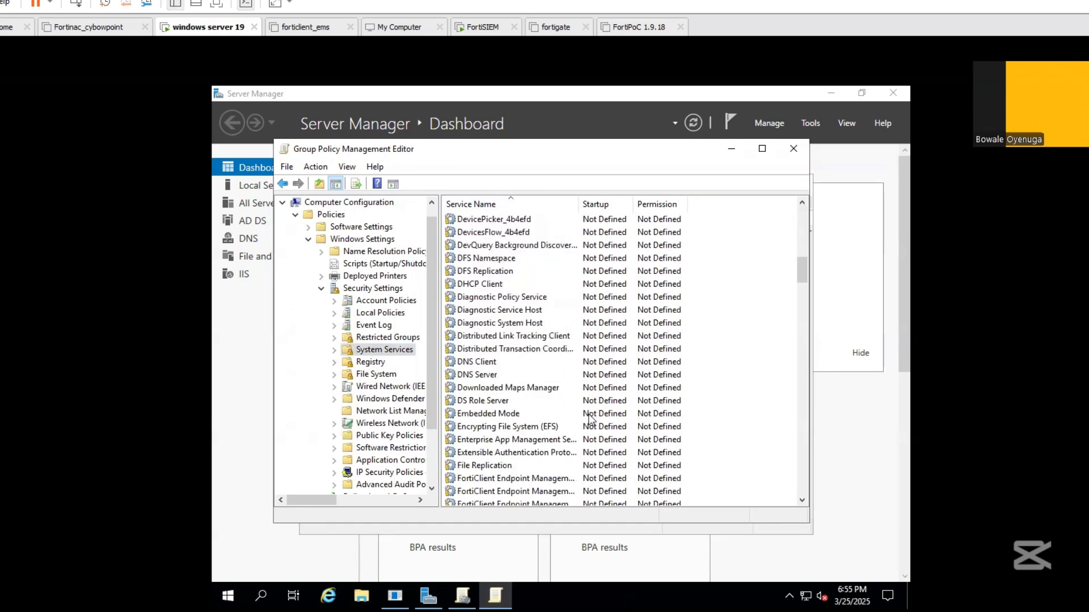
scroll(589, 420, down, 20)
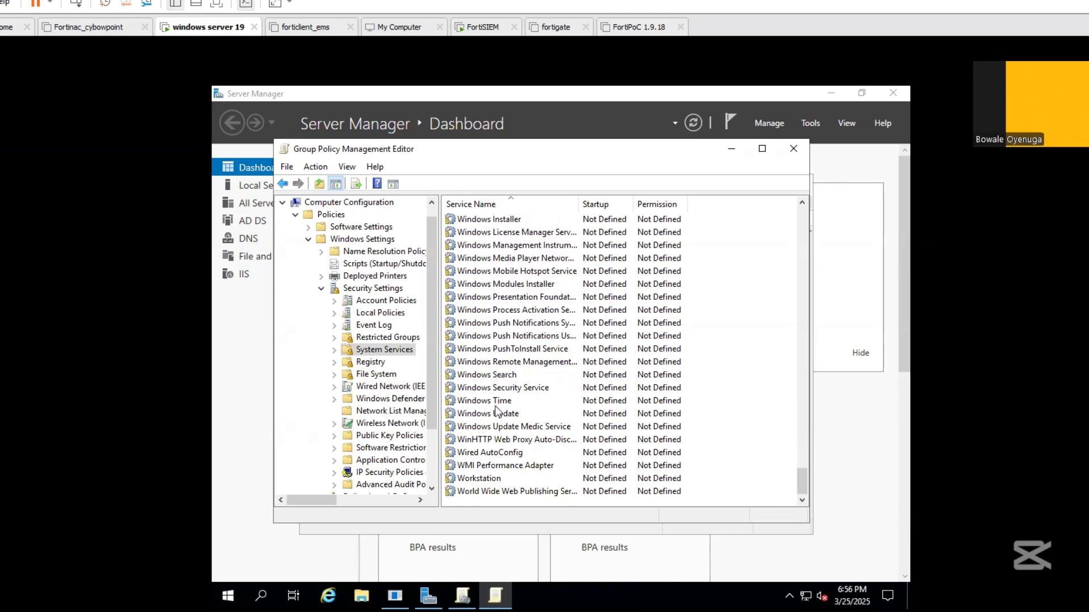
click(513, 366)
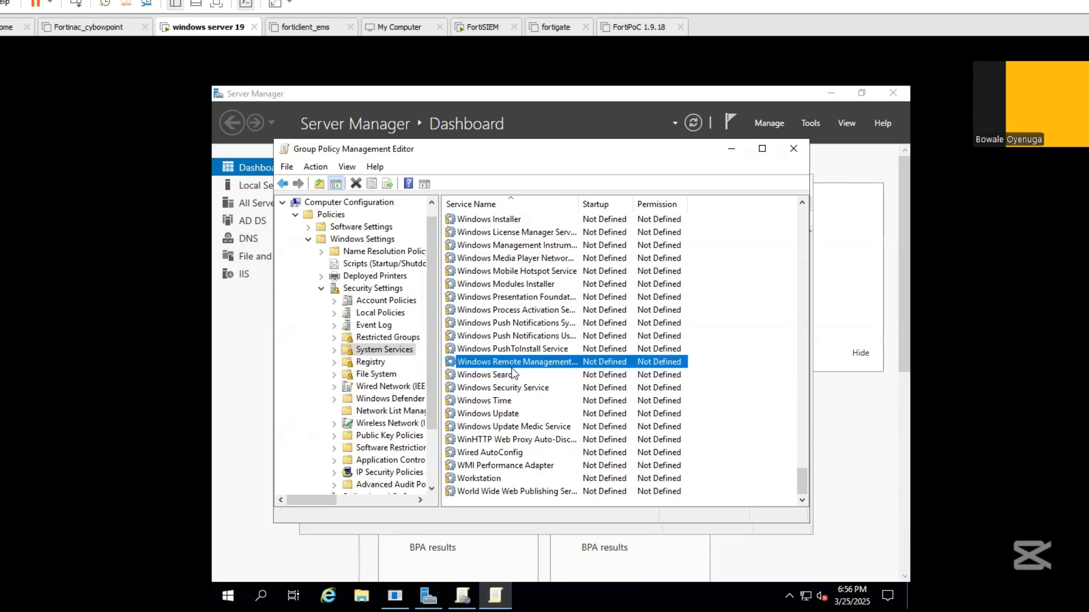
double_click(513, 367)
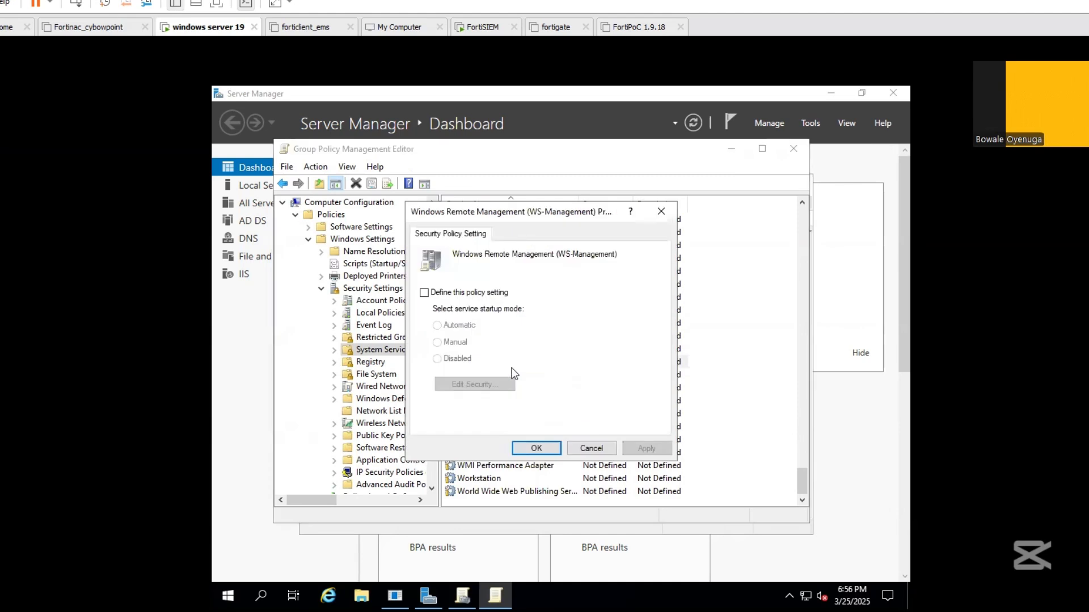
click(424, 293)
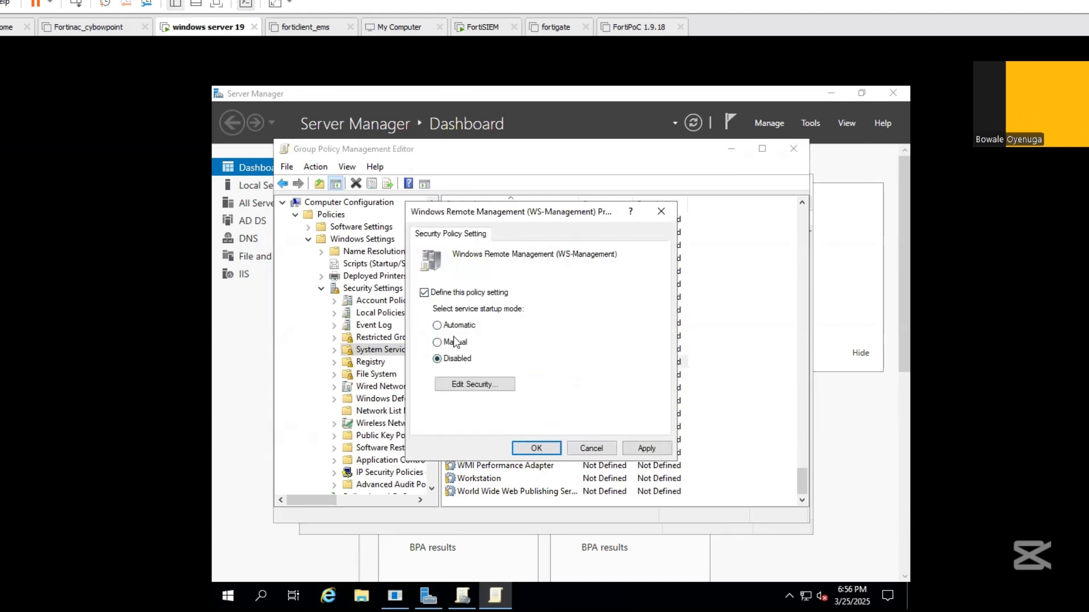
click(460, 326)
click(545, 448)
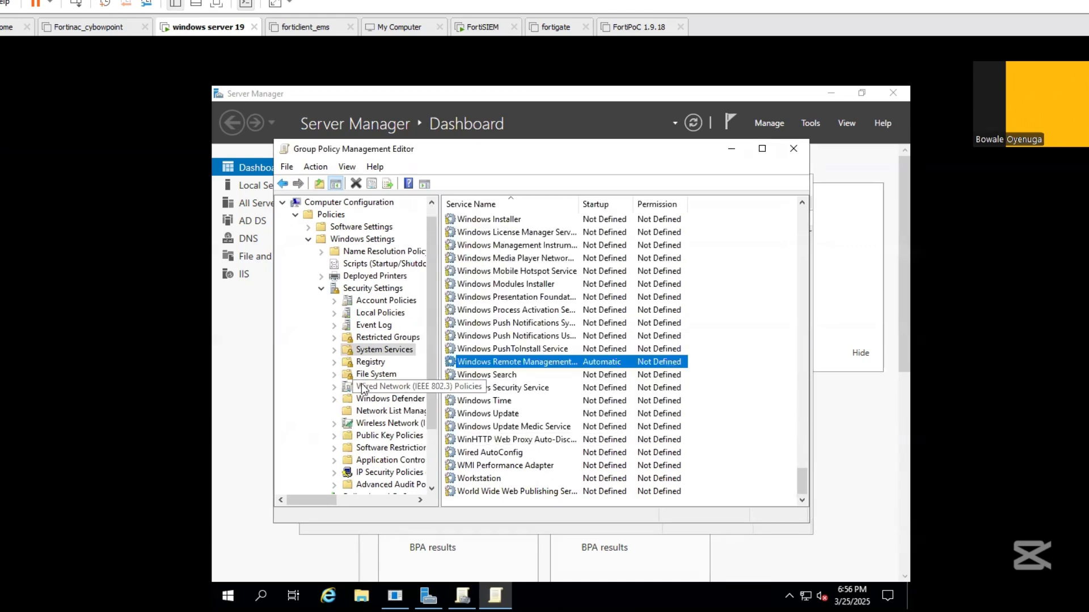
Step: Expand Windows Defender Firewall with Advanced Security in the policy's Security Settings and select Inbound Rules
click(334, 399)
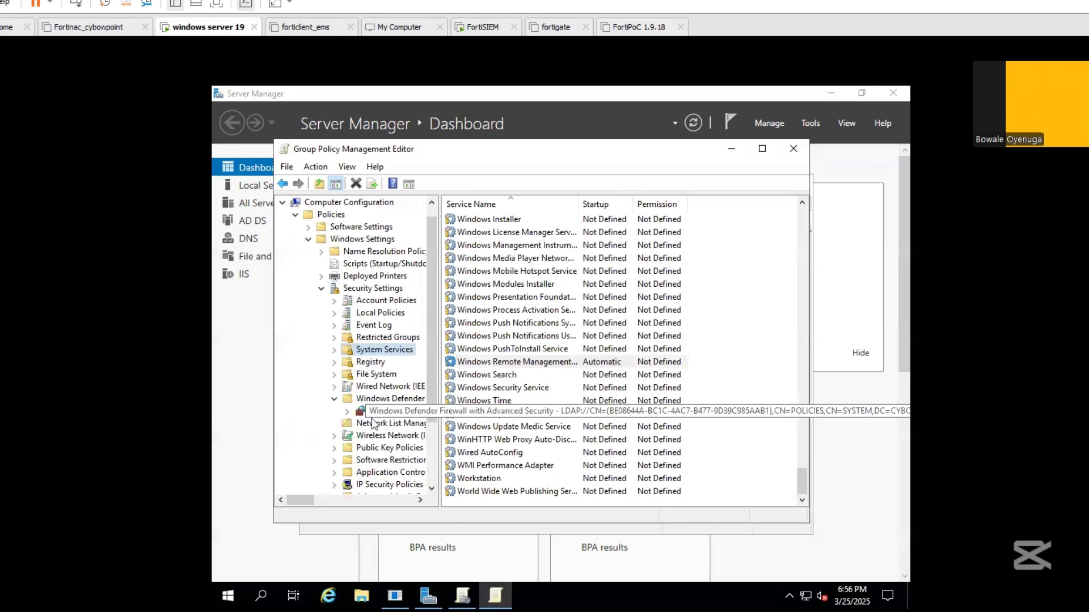
click(347, 411)
scroll(359, 420, down, 2)
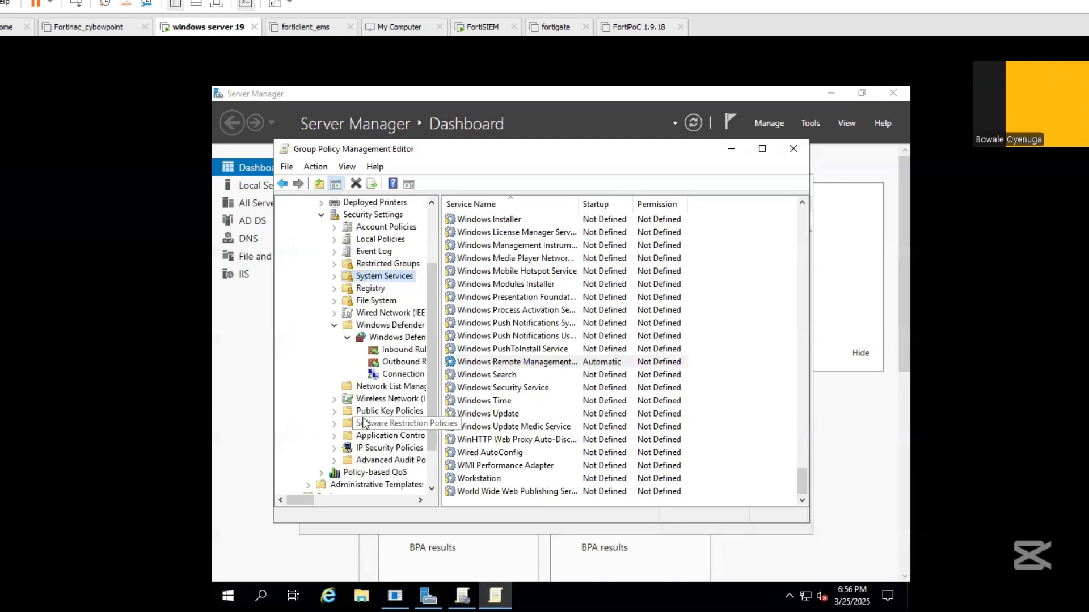
click(395, 353)
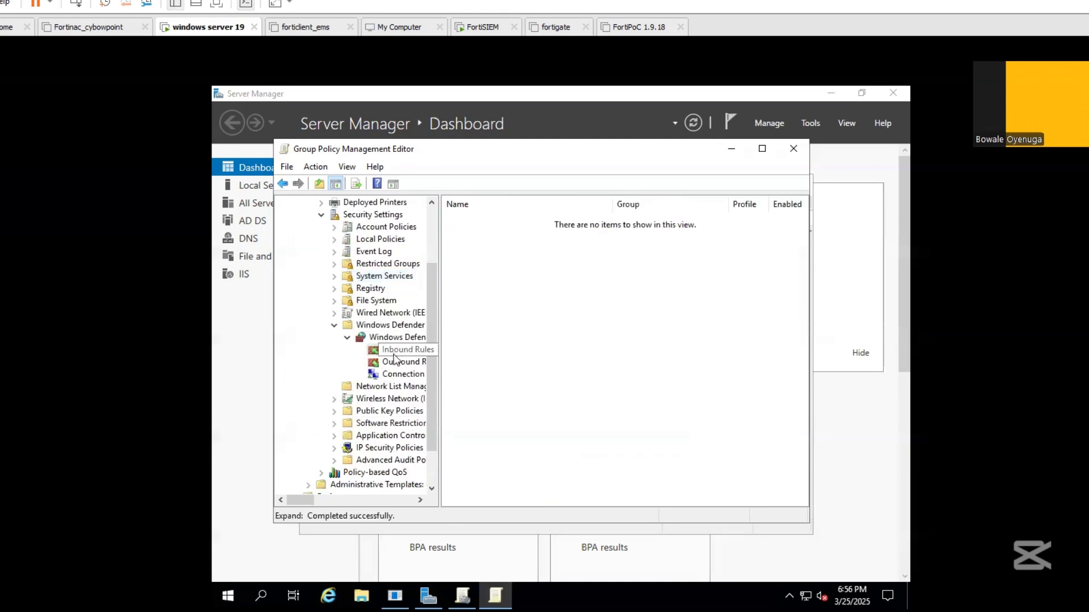
Step: Start a new inbound firewall rule of type Port and proceed to its protocol and port settings
right_click(401, 352)
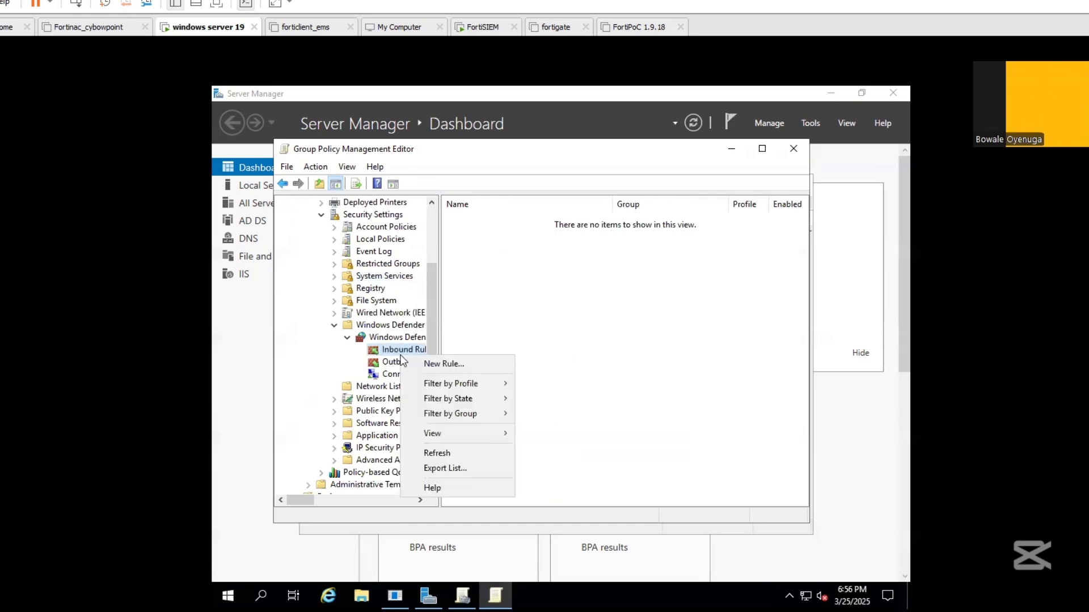
click(424, 365)
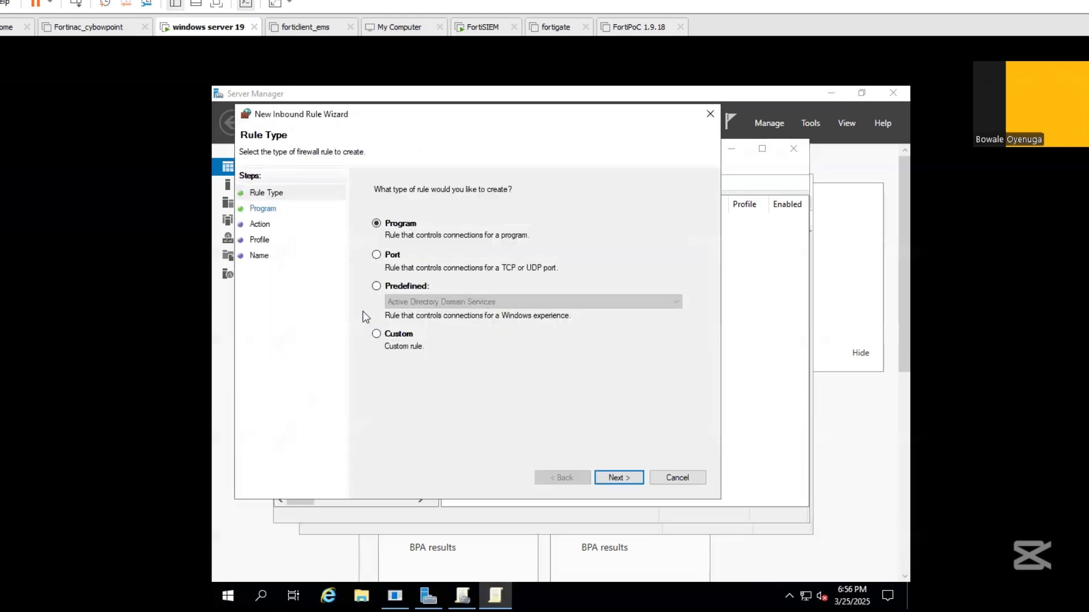
click(377, 255)
click(620, 477)
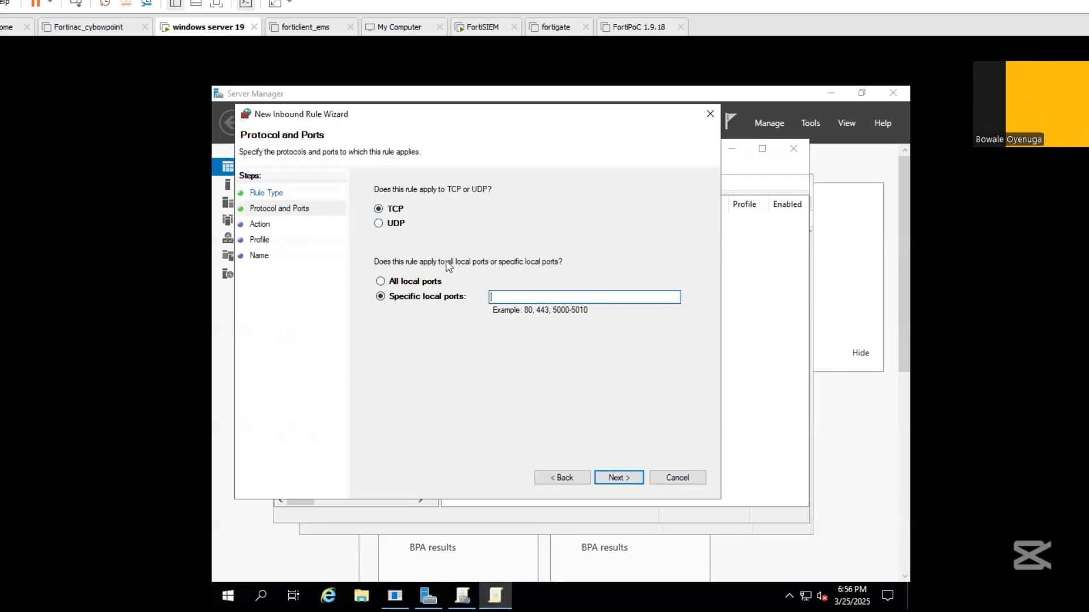
Step: Set the inbound rule to TCP port 5985, allowing the connection on the Domain, Private and Public profiles
click(519, 296)
text(5985)
click(617, 476)
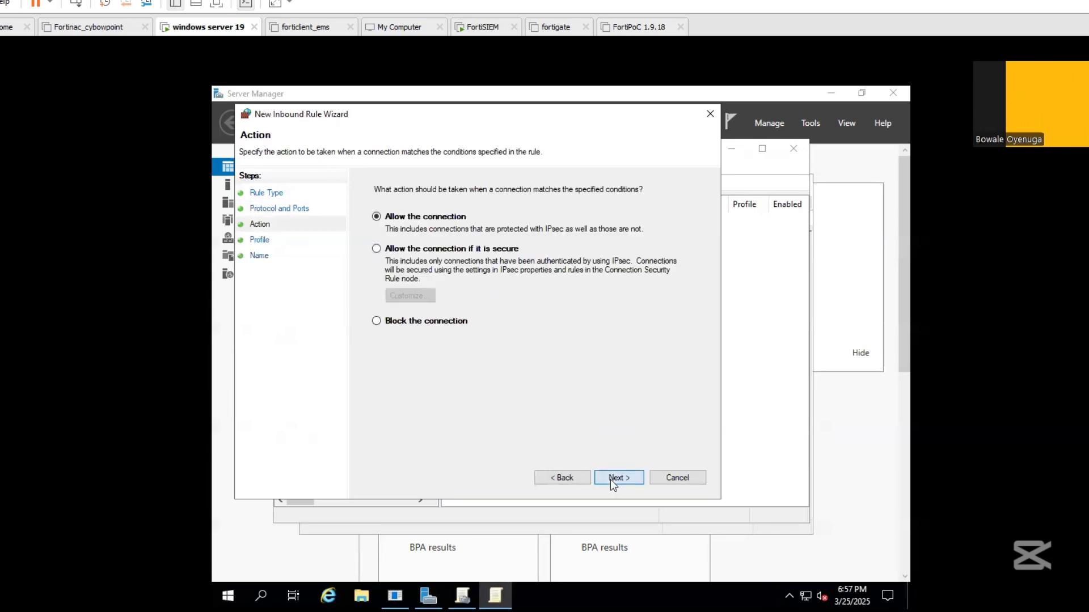
click(610, 479)
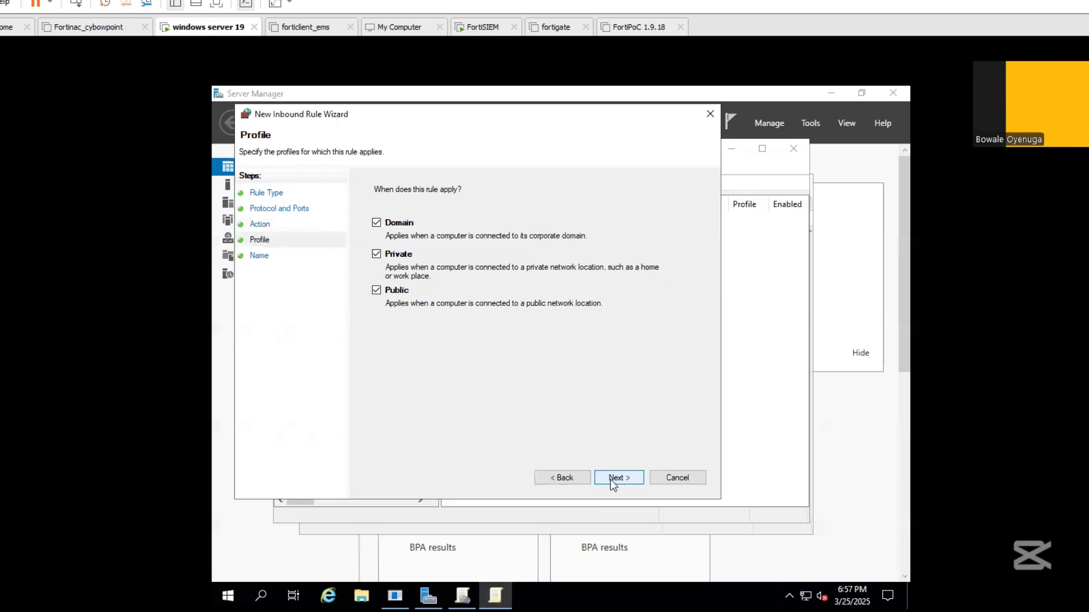
click(610, 479)
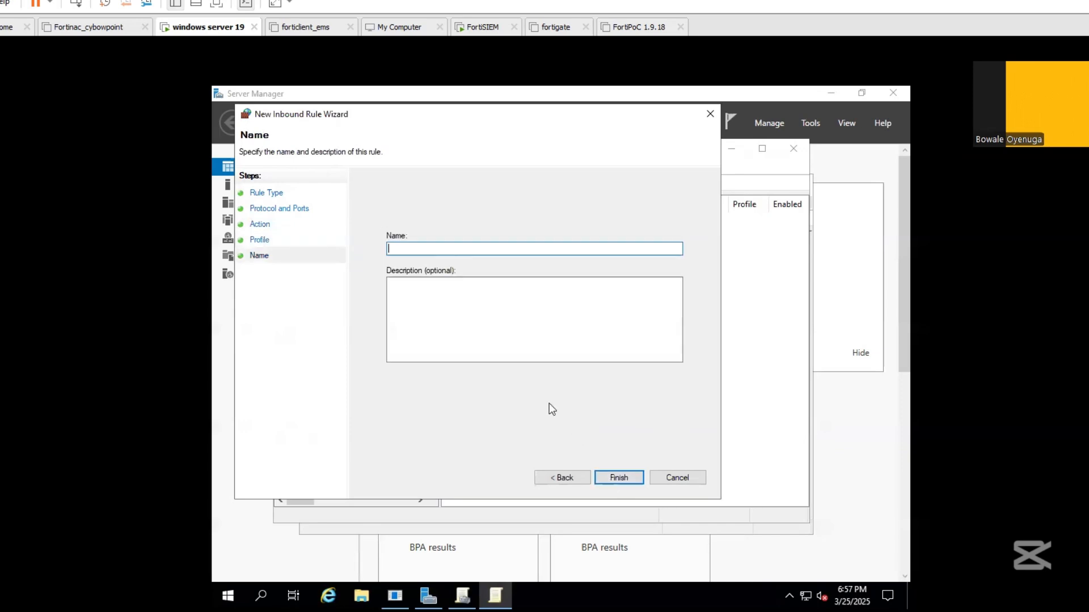
Step: Name the inbound rule "Allow WinRM in" and finish creating it
text(Allo)
text(w Win RM in)
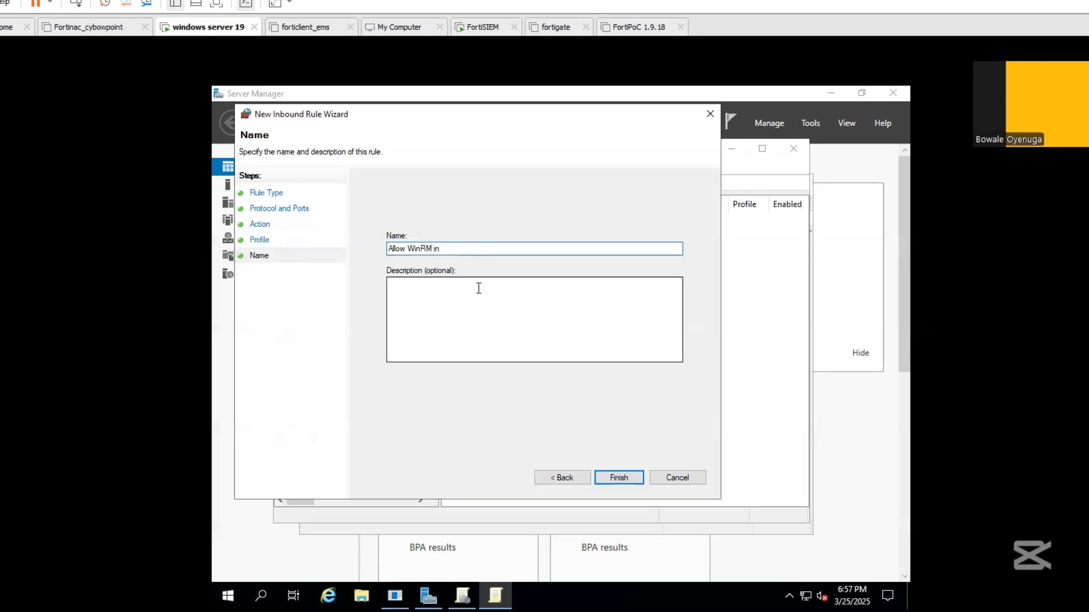
click(629, 478)
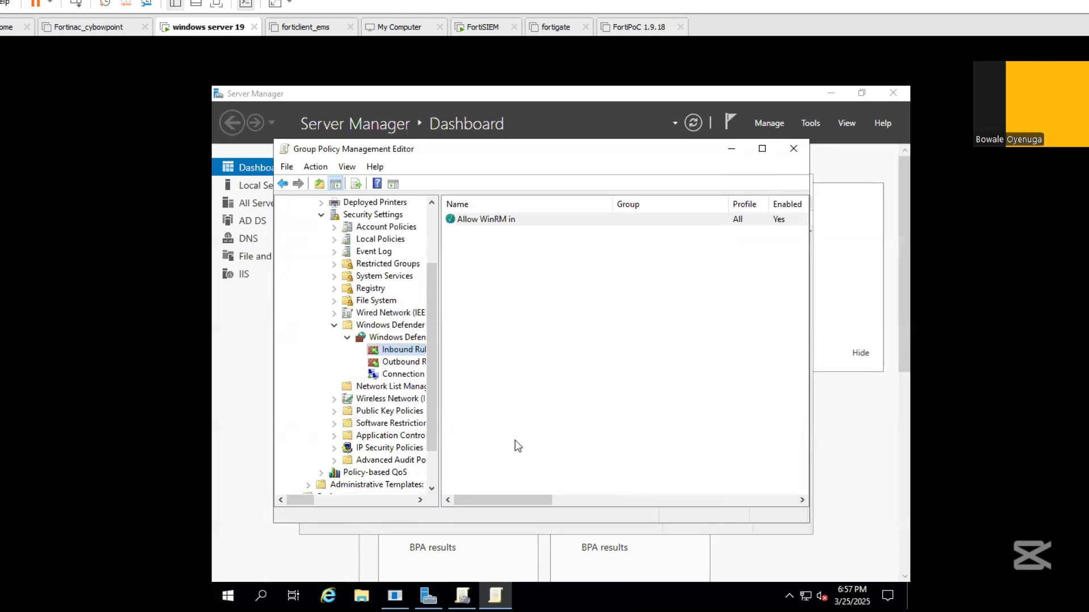
mouse_move(509, 502)
mouse_down()
mouse_move(700, 518)
mouse_move(517, 515)
mouse_up()
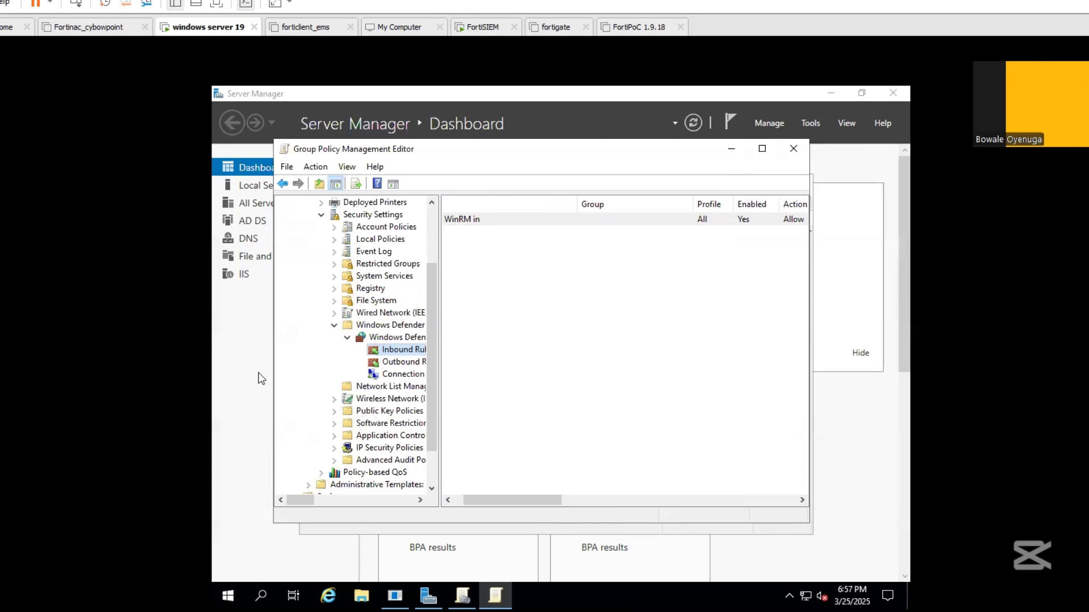
Step: Collapse Security Settings and expand Windows Components under the Computer Configuration's Administrative Templates
click(320, 216)
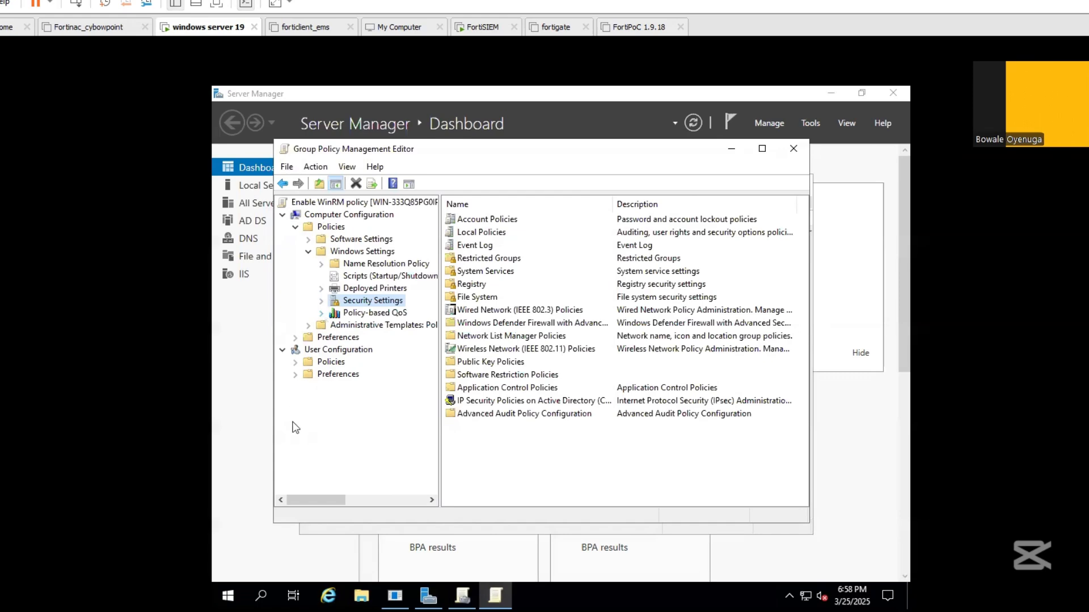
click(309, 325)
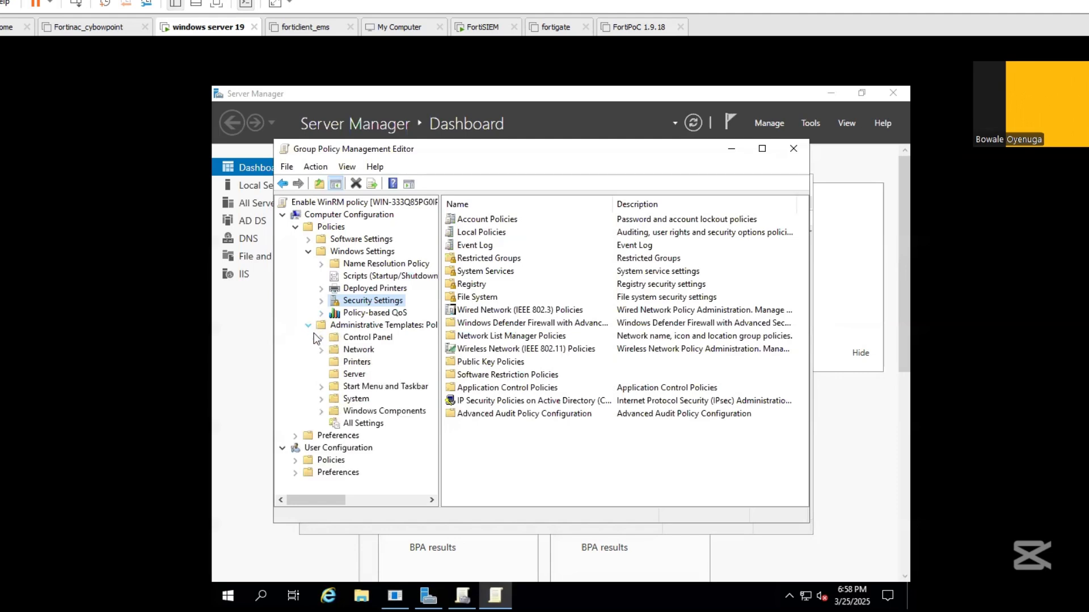
click(321, 411)
Step: Expand Windows Remote Management within Windows Components, show its WinRM Client settings and maximize the policy editor
scroll(348, 429, down, 2)
scroll(349, 433, down, 2)
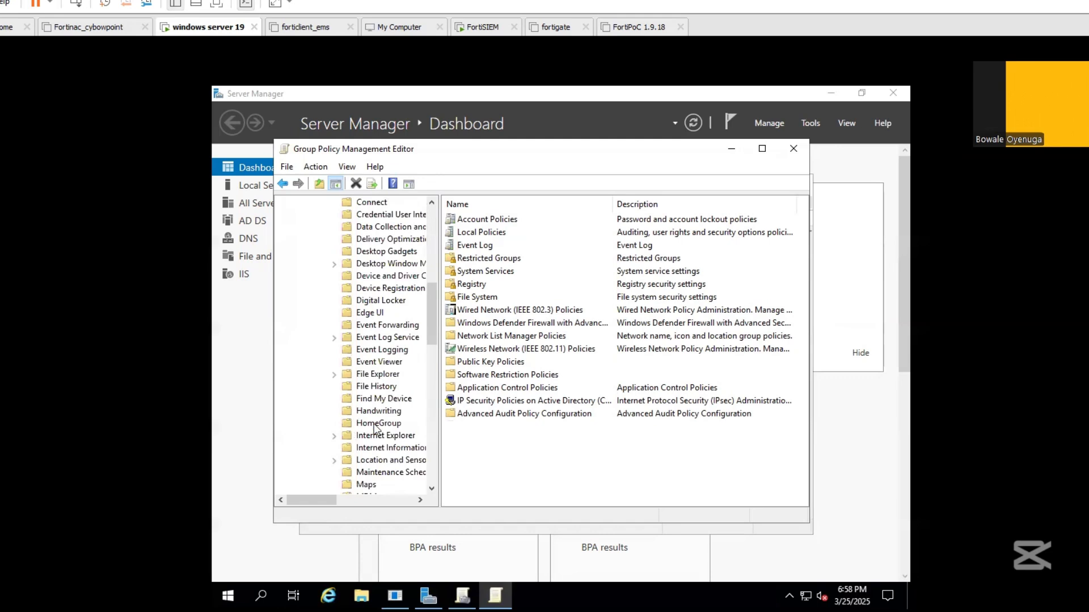
scroll(363, 420, down, 10)
scroll(363, 421, down, 5)
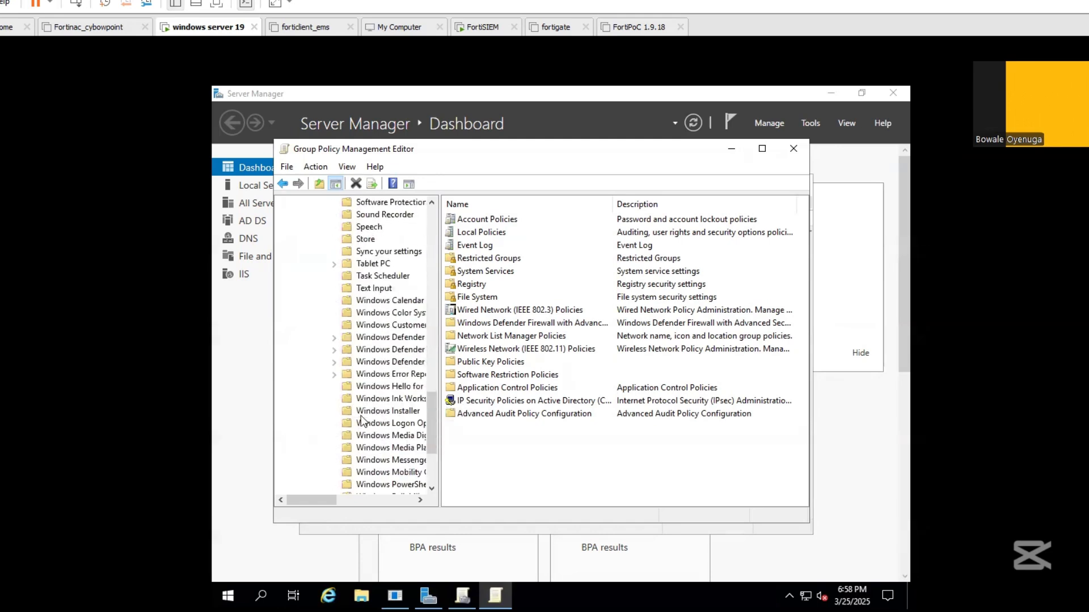
scroll(362, 421, down, 4)
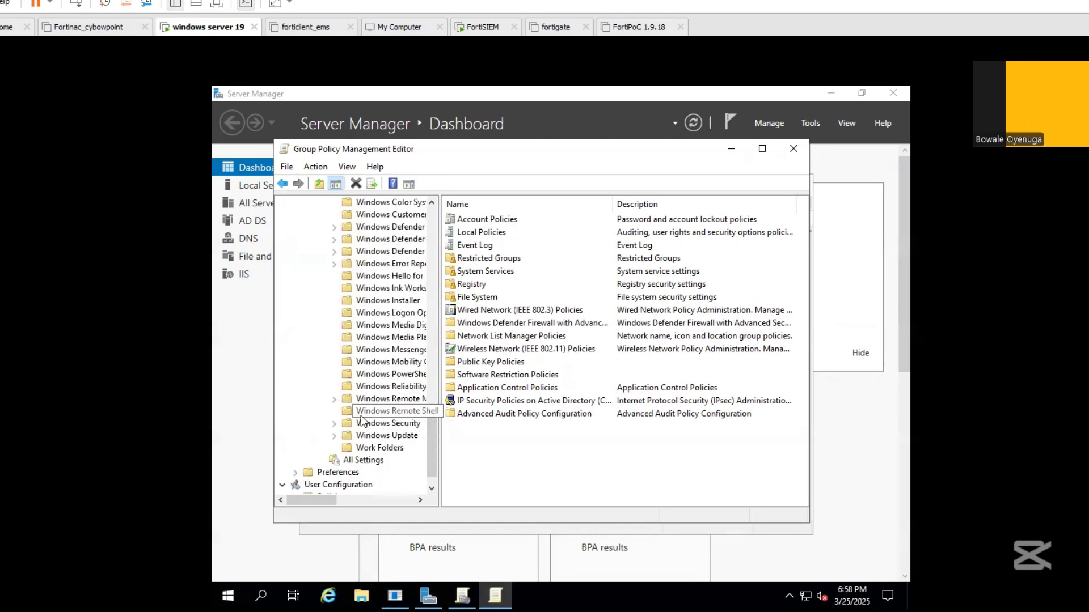
click(386, 349)
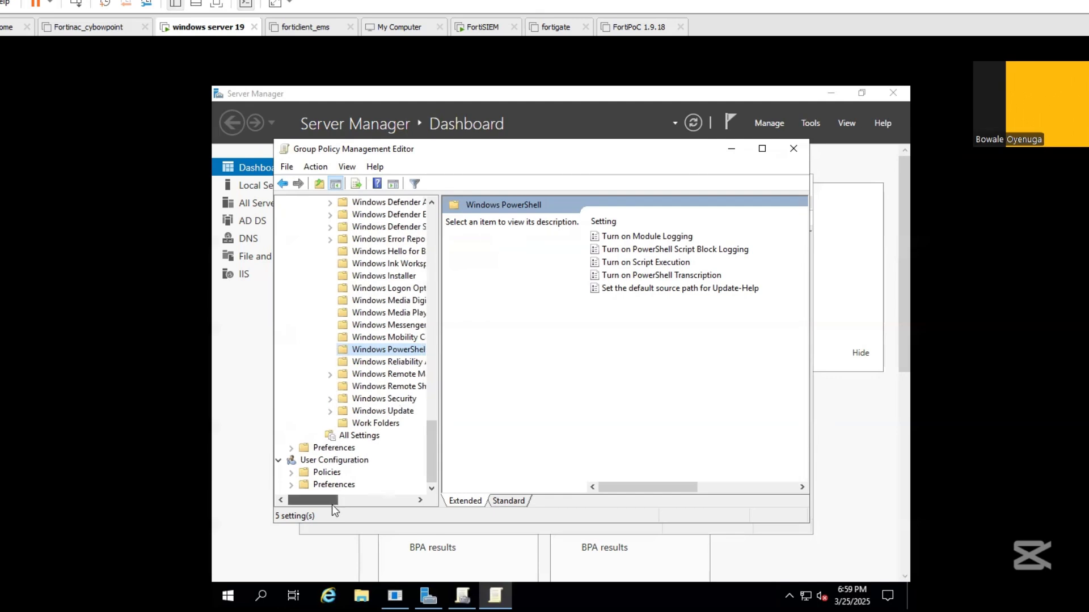
drag(332, 507, 343, 506)
click(301, 375)
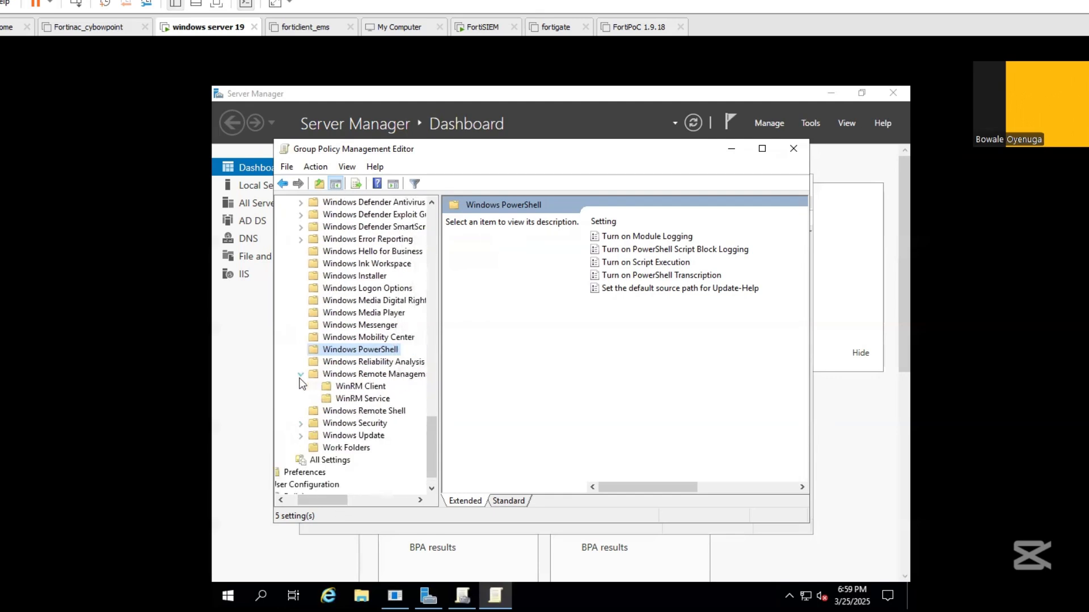
click(355, 388)
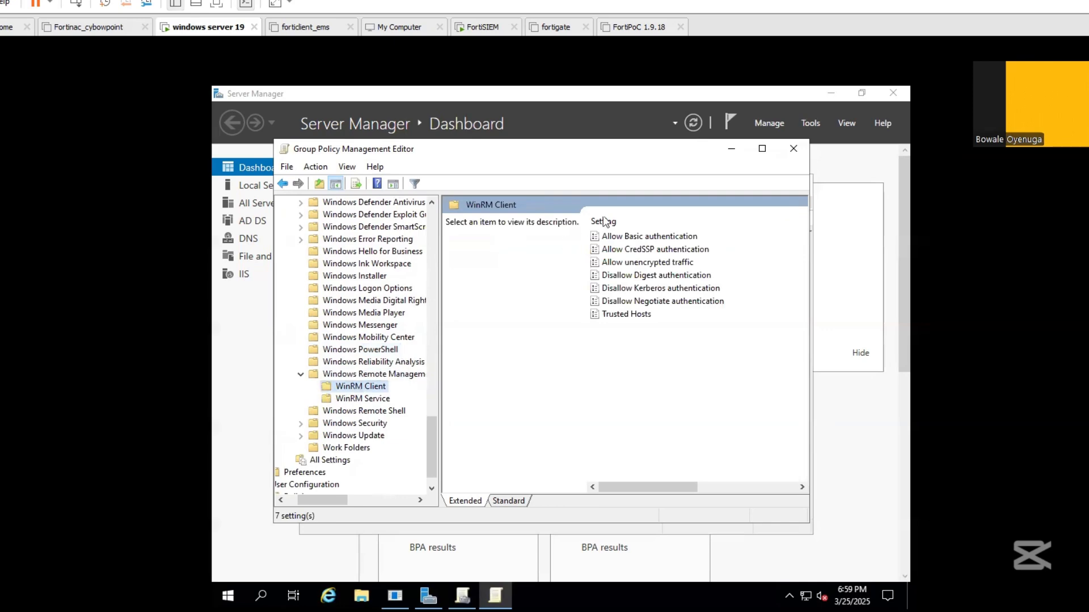
click(762, 148)
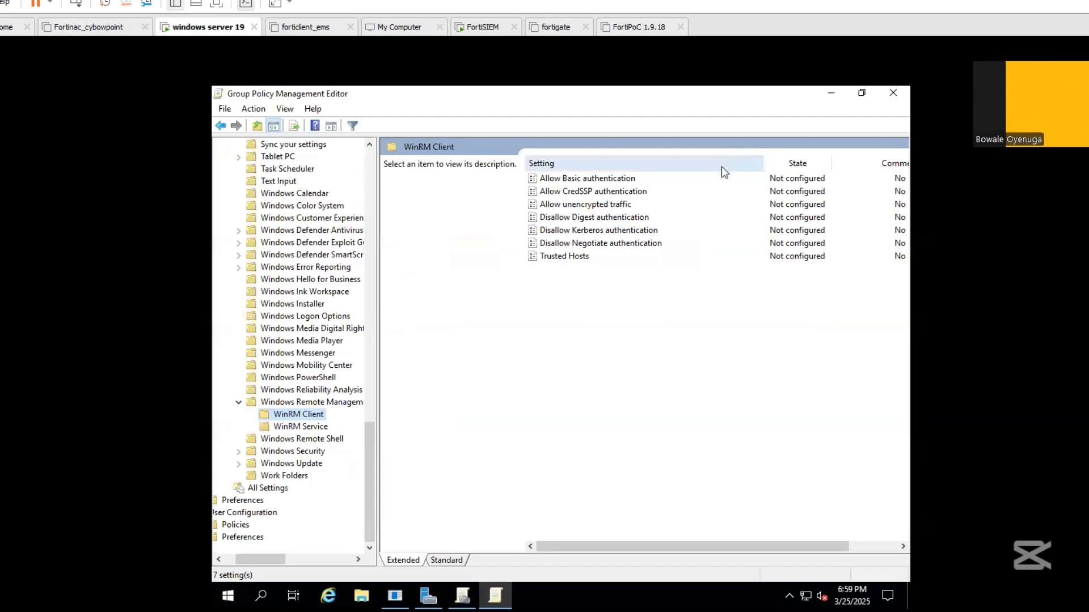
Step: Set the WinRM Client policies Allow Basic authentication and Allow unencrypted traffic to Disabled
double_click(696, 181)
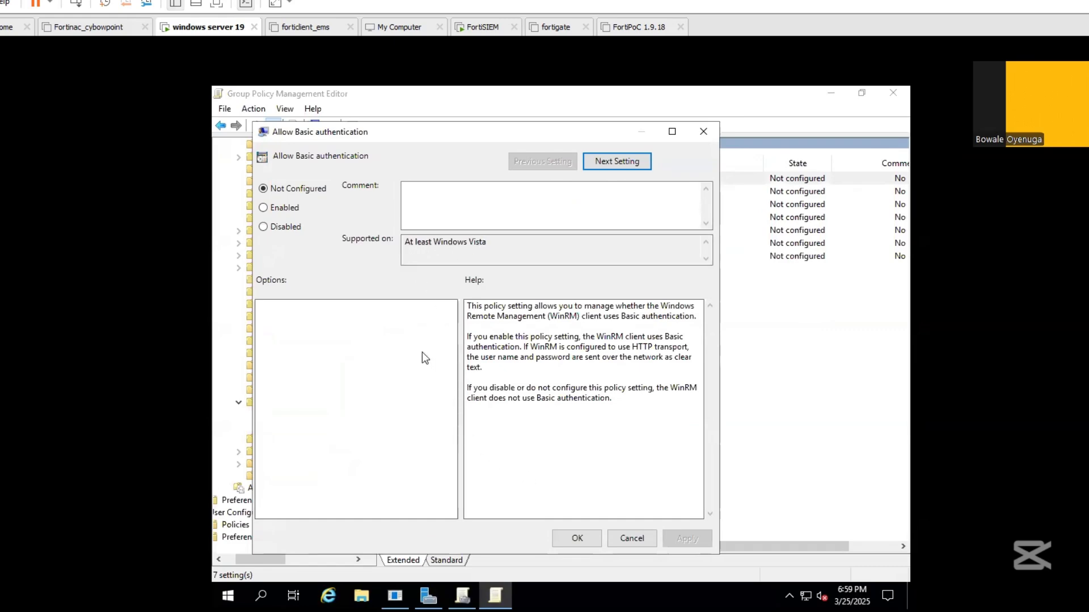
click(276, 229)
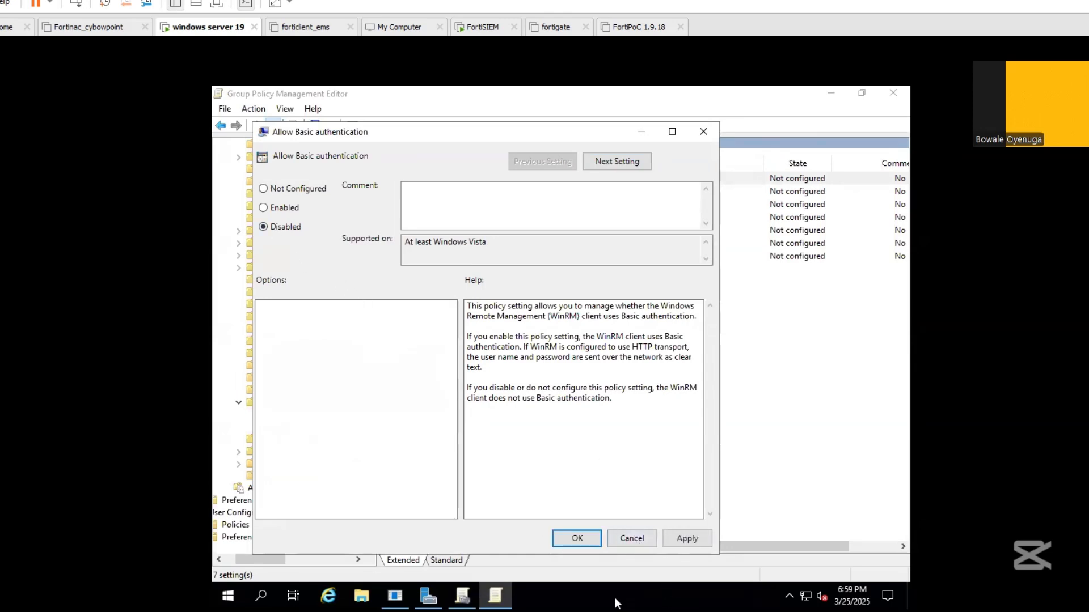
click(577, 539)
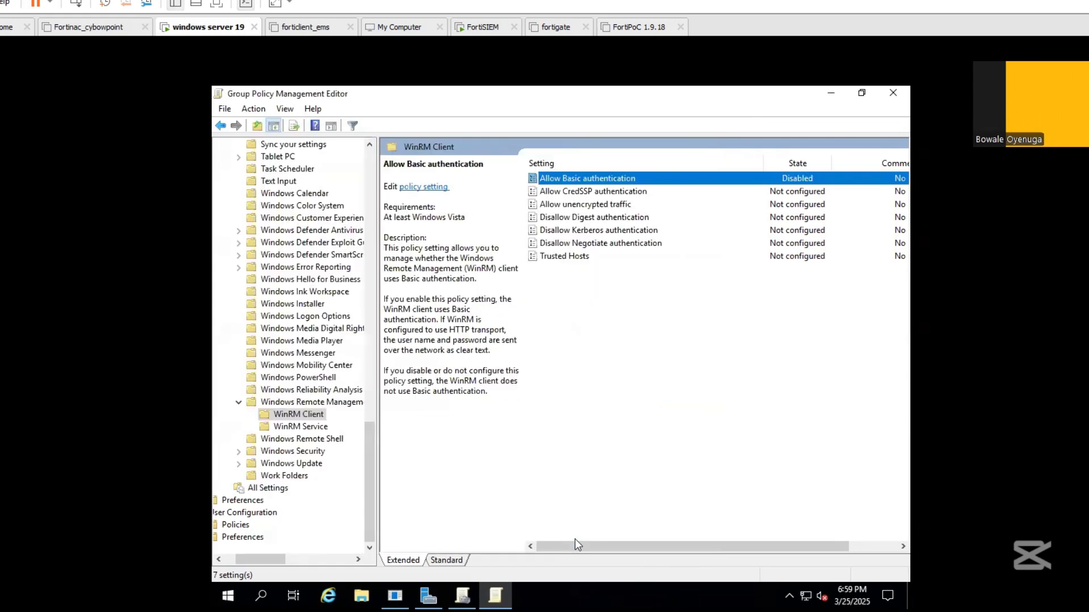
double_click(605, 206)
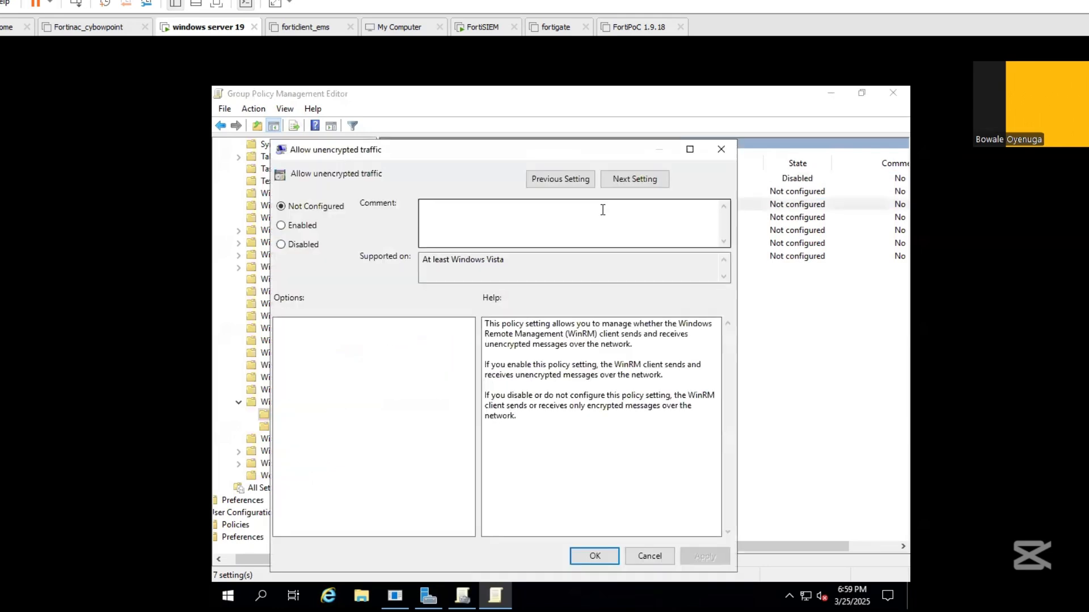
click(317, 245)
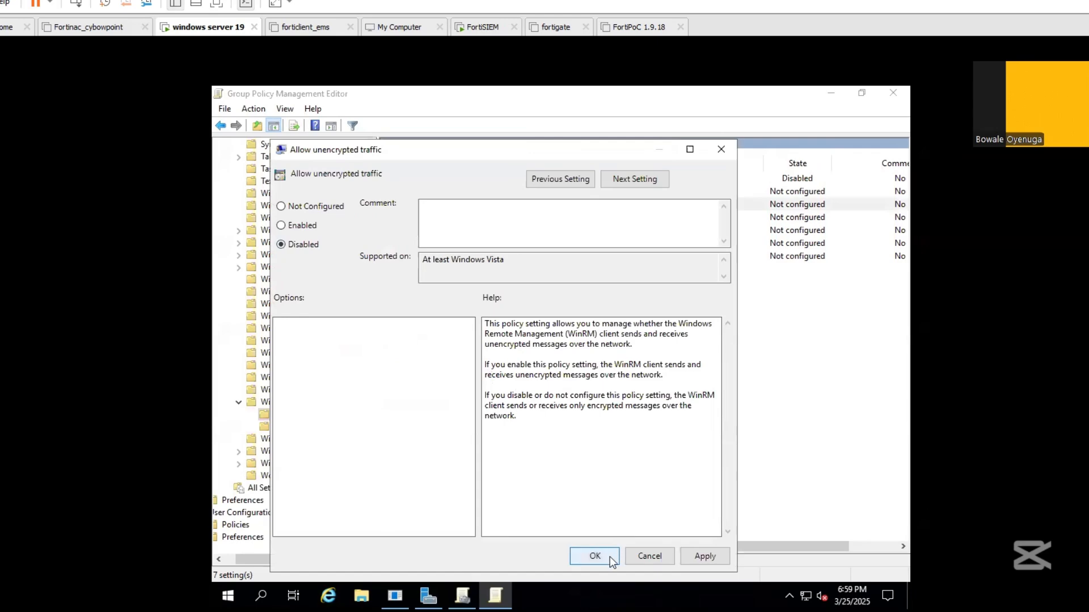
click(595, 557)
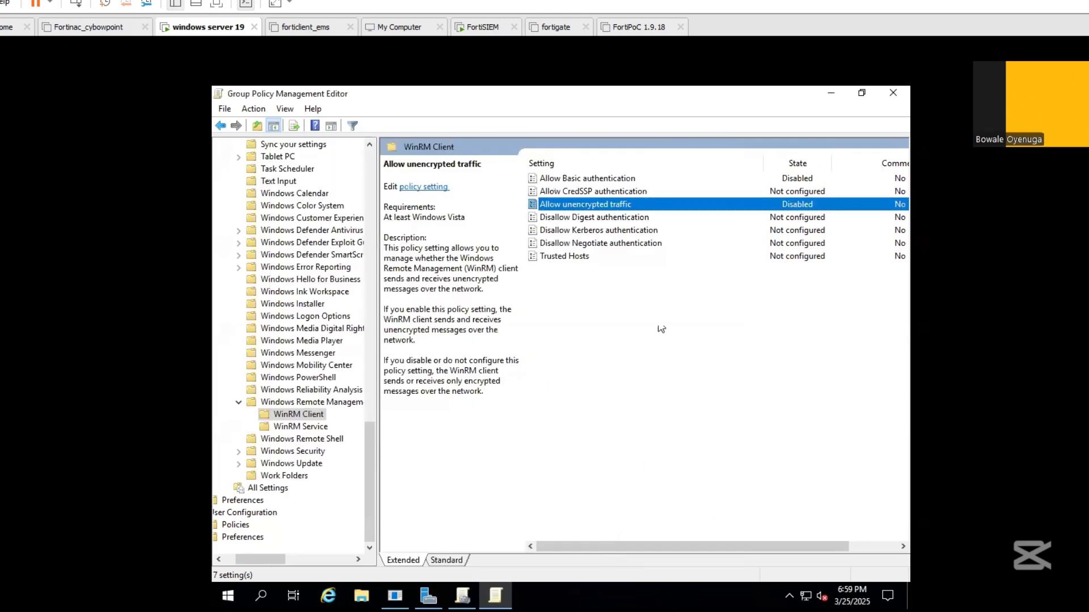
Step: Set the WinRM Client policy Disallow Digest authentication to Enabled
double_click(604, 219)
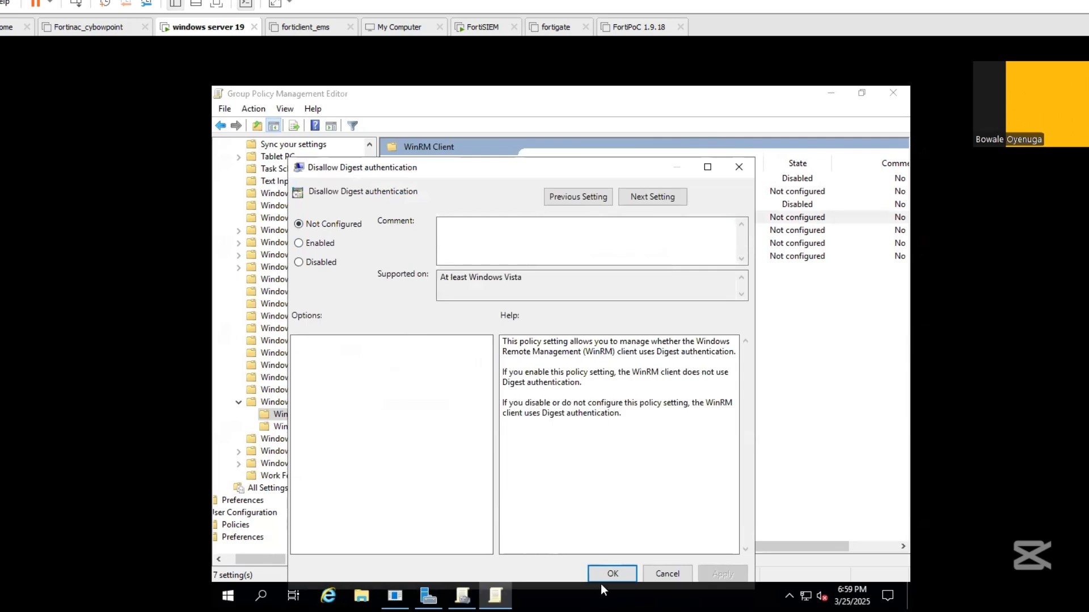
click(310, 243)
click(613, 574)
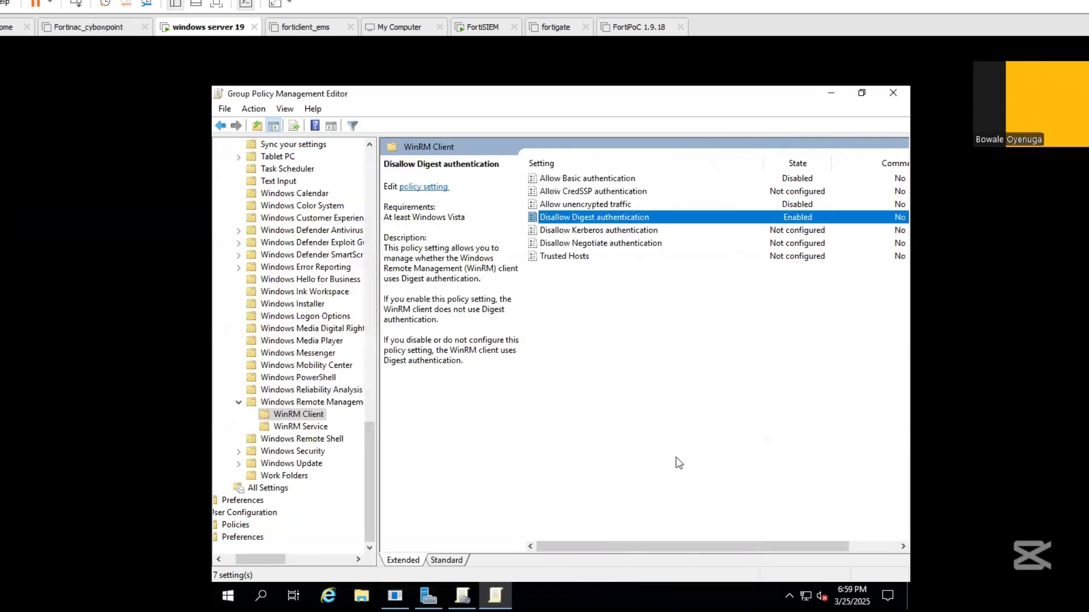
Step: Enable the WinRM Client's Trusted Hosts policy with * as its TrustedHostsList
double_click(566, 257)
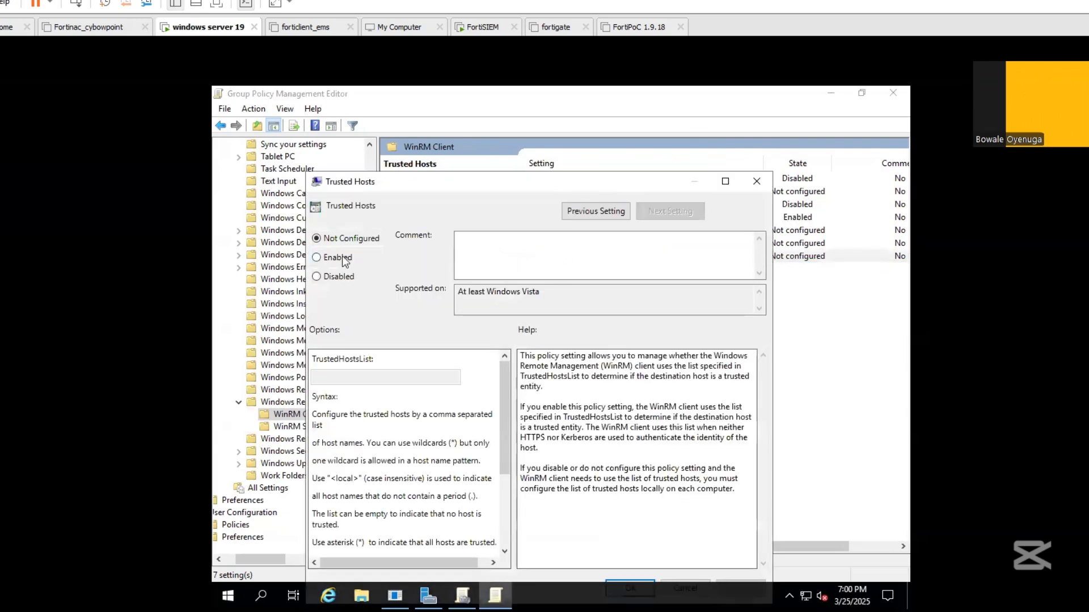
click(338, 258)
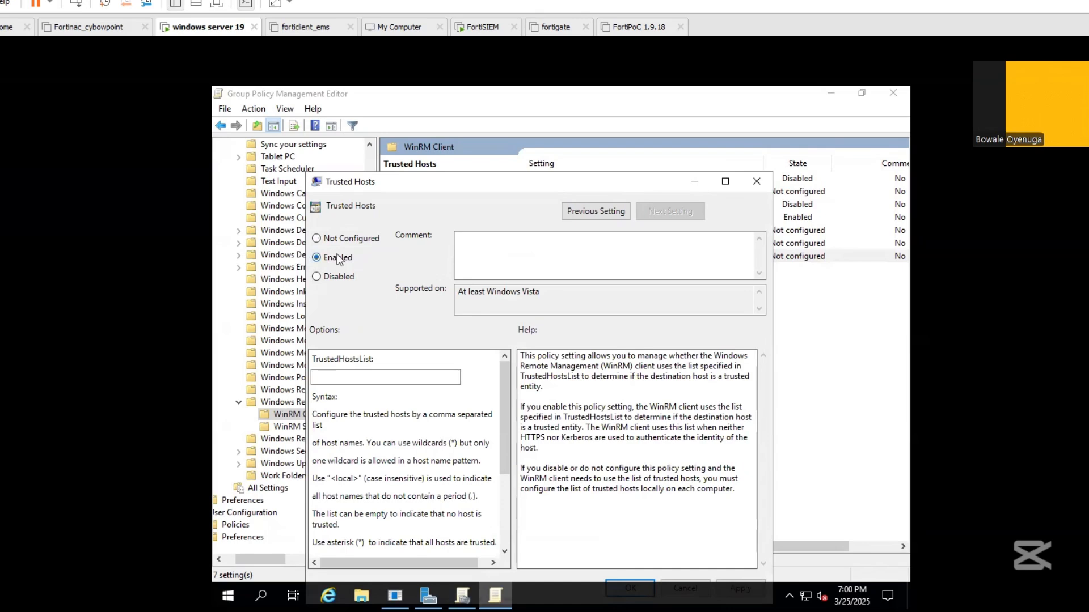
click(358, 378)
text(*)
drag(584, 179, 590, 139)
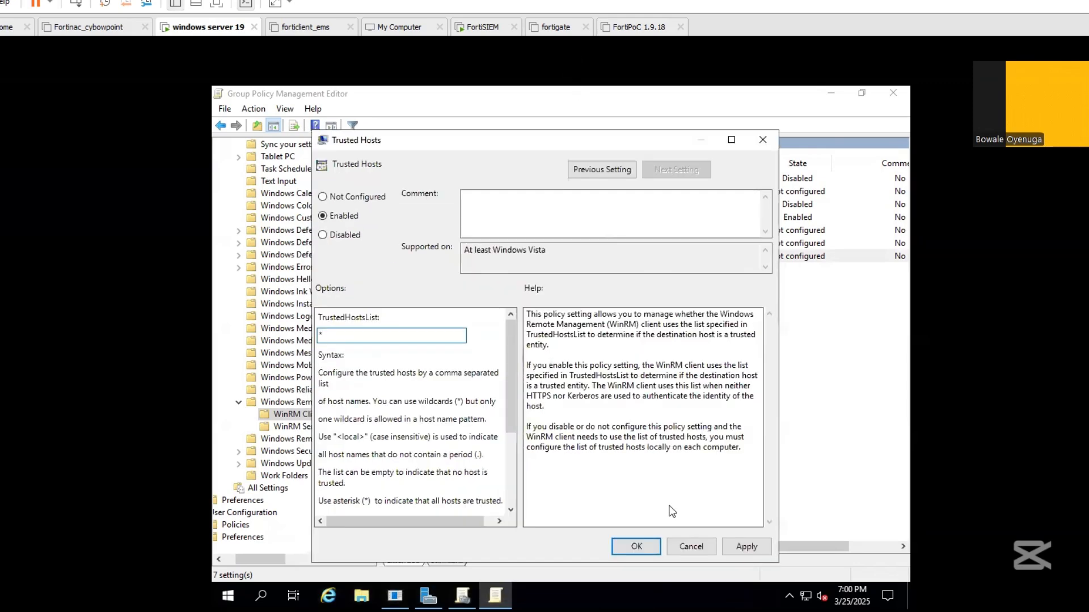
click(634, 543)
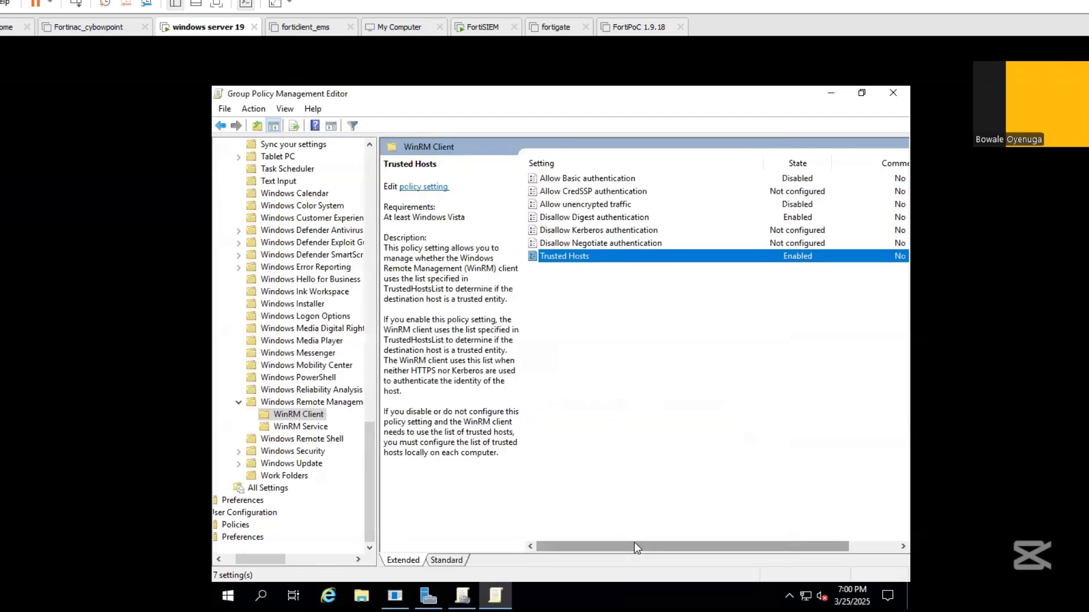
Step: In the WinRM Service settings, enable Allow remote server management through WinRM with * as both the IPv4 and IPv6 filters
click(289, 427)
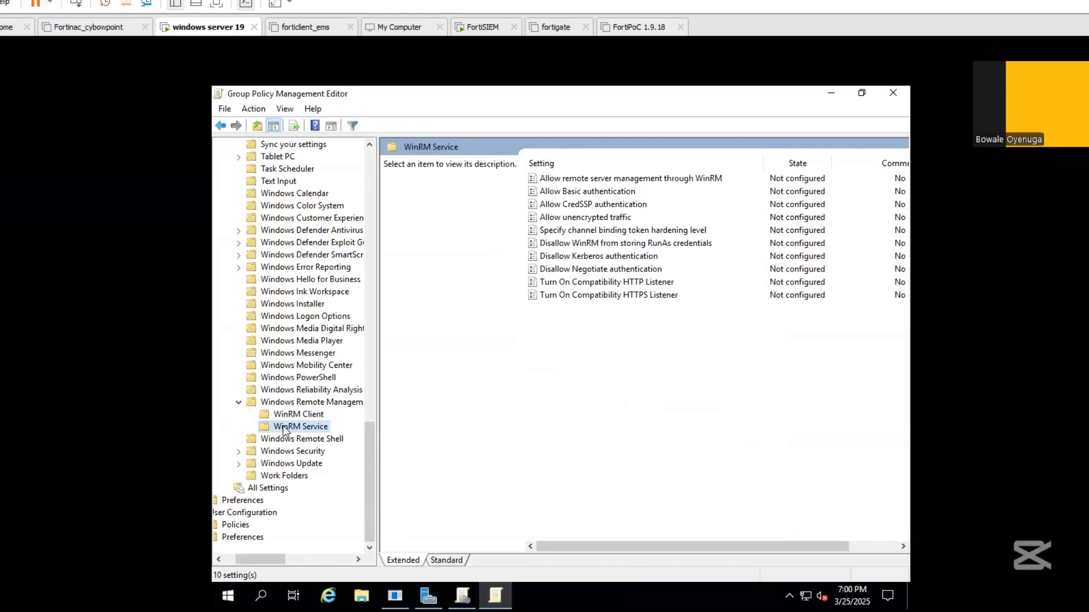
double_click(587, 180)
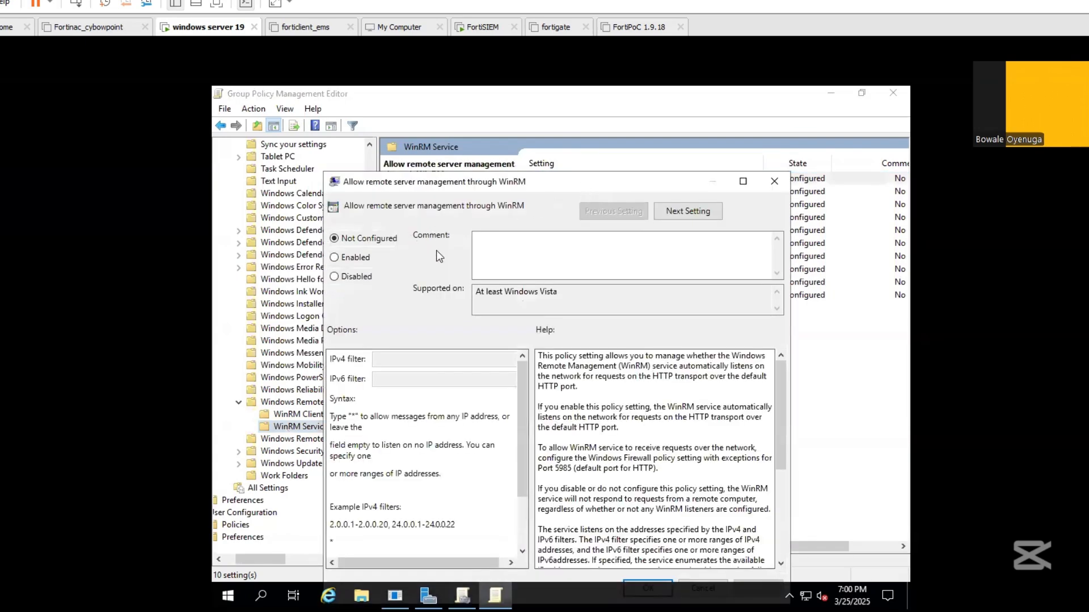
click(352, 259)
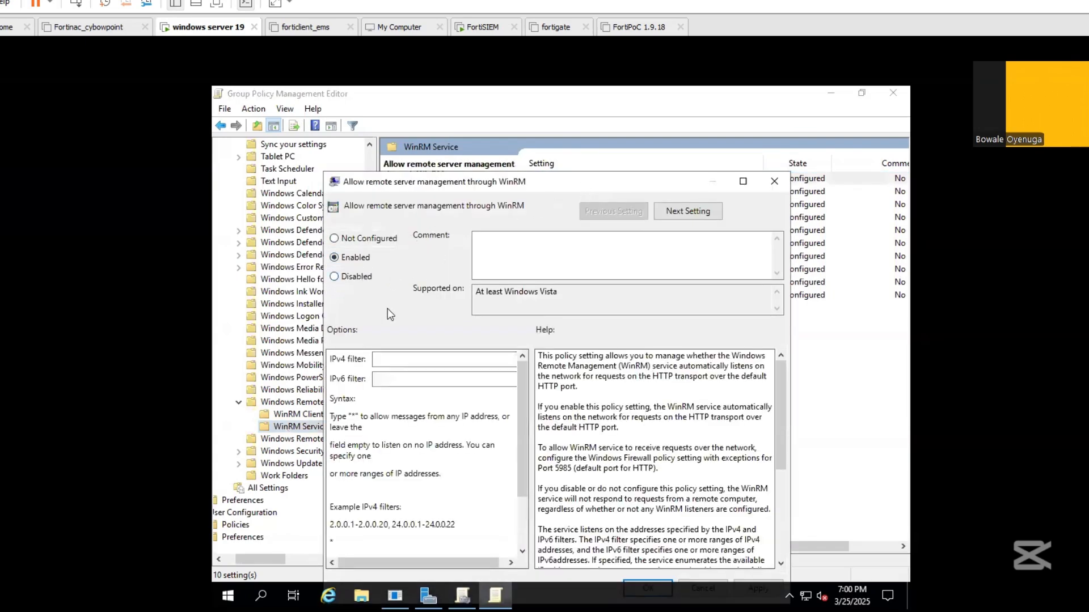
click(384, 362)
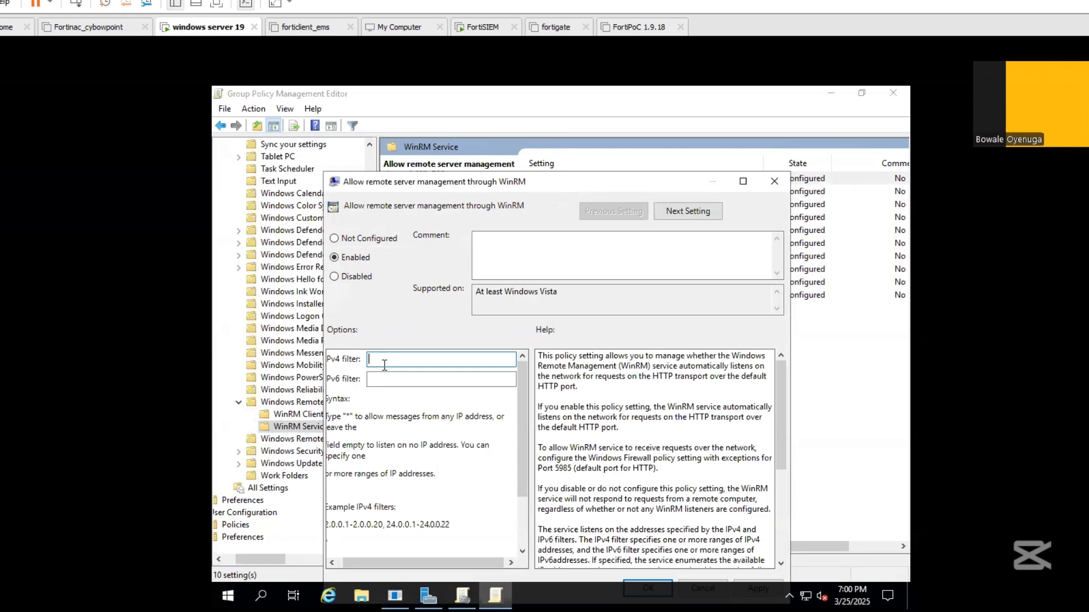
text(*)
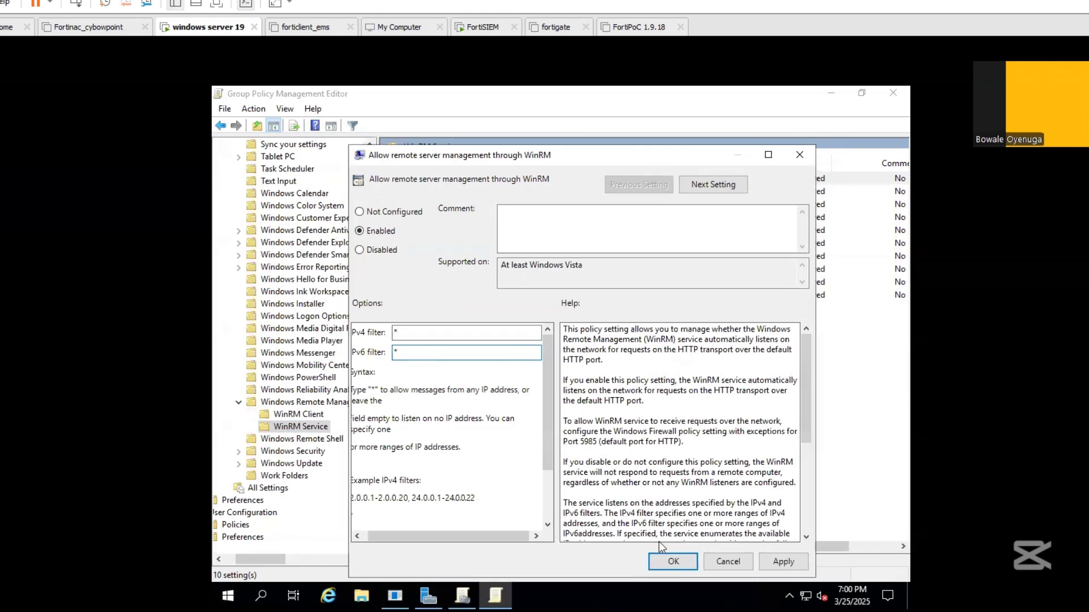
click(673, 561)
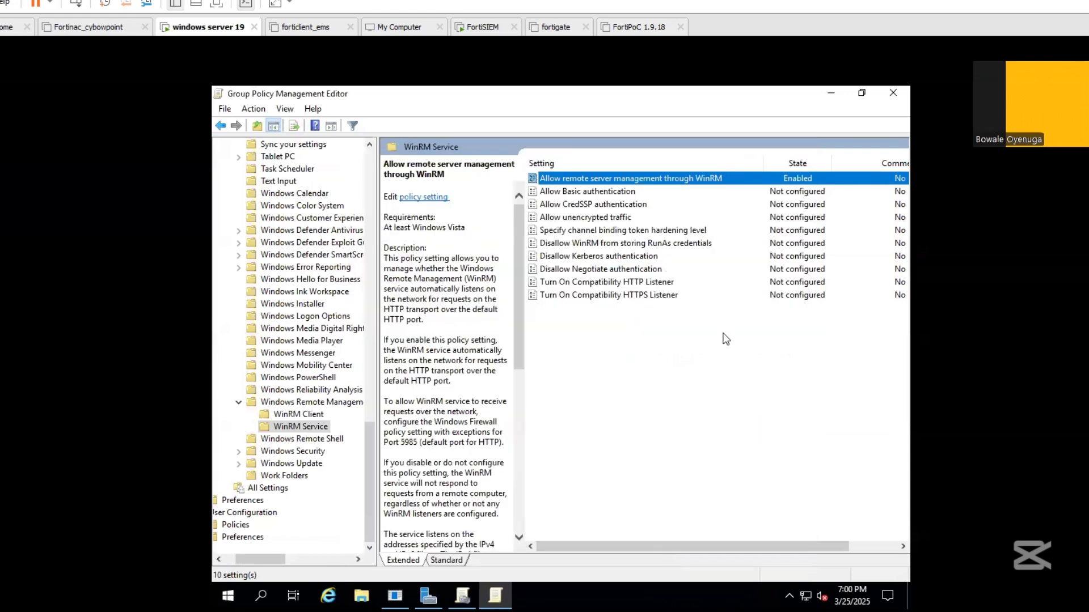
Step: Set the WinRM Service policies Allow Basic authentication and Allow unencrypted traffic to Disabled
double_click(590, 192)
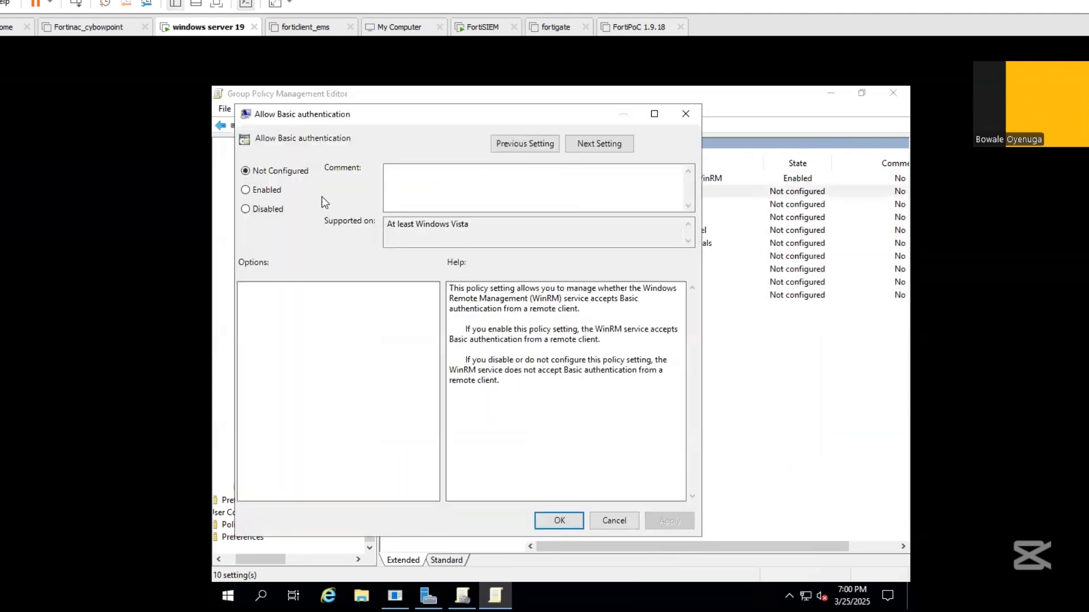
click(269, 210)
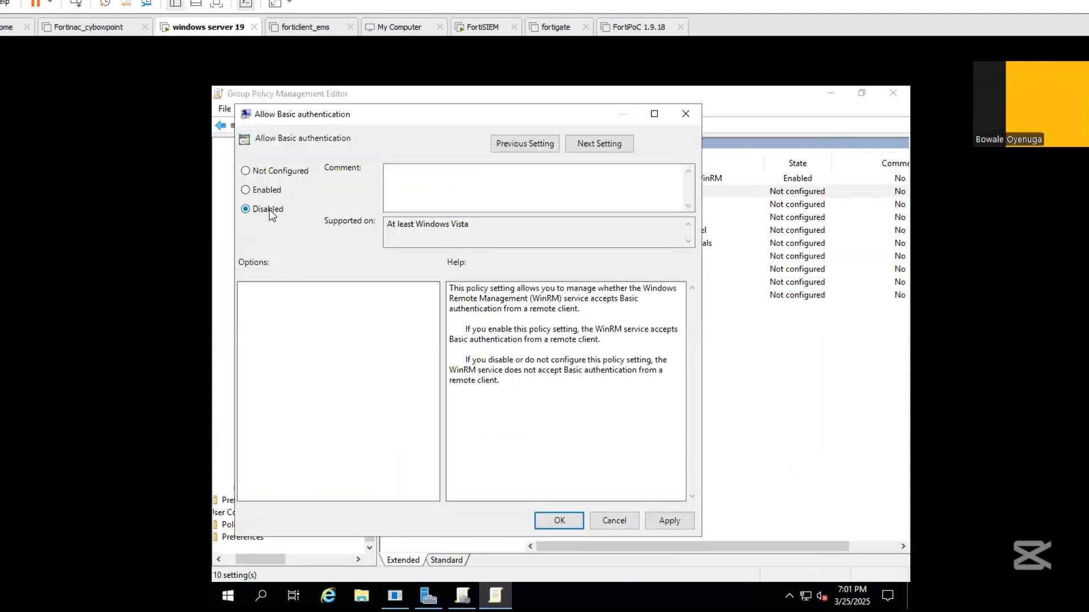
click(559, 521)
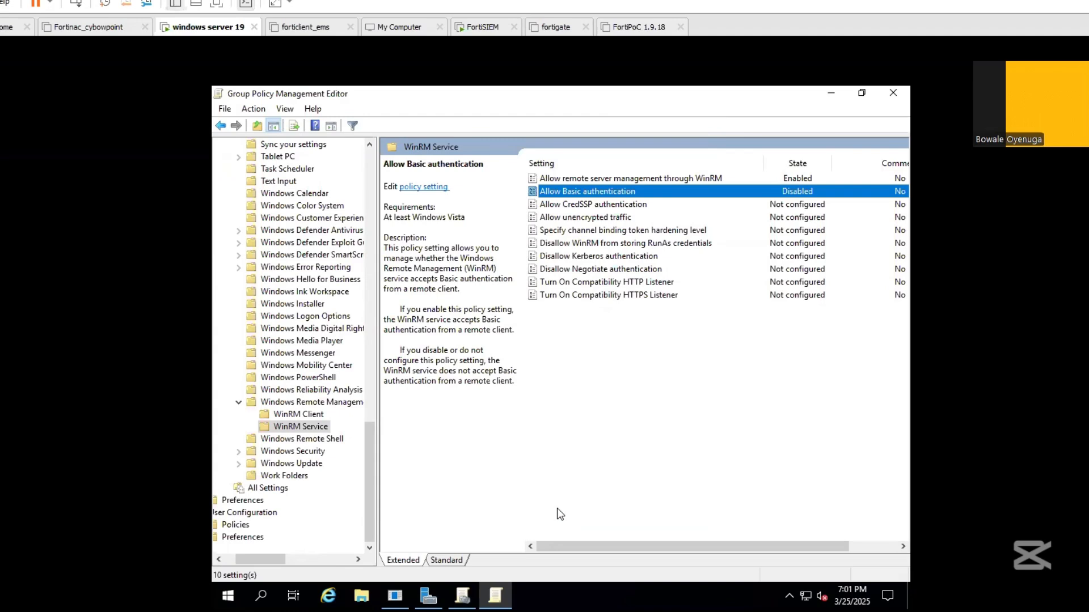
double_click(594, 219)
click(285, 227)
click(593, 541)
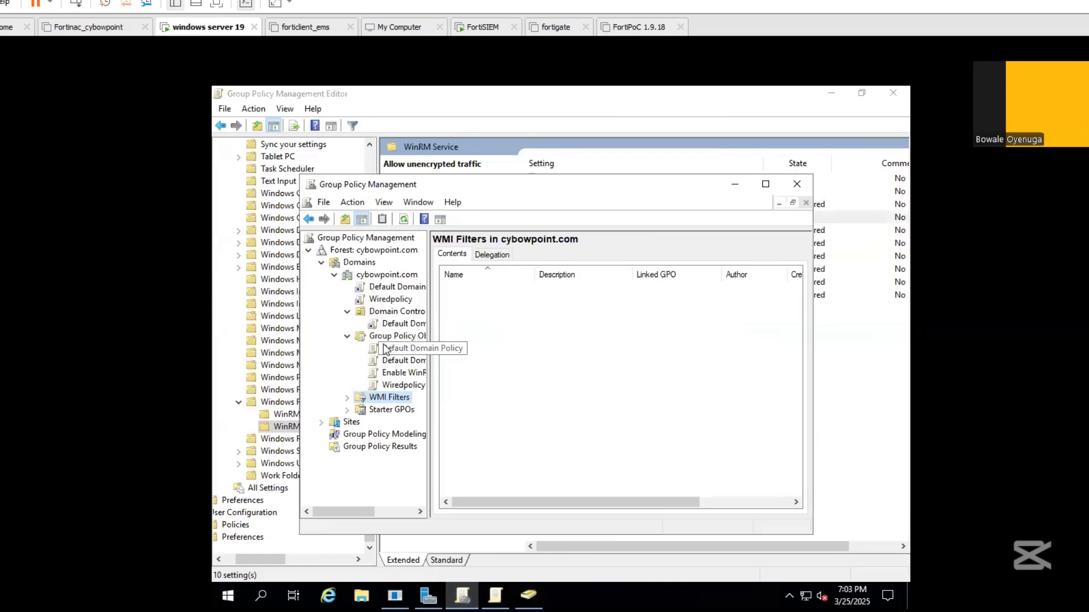
Step: In Group Policy Management, link the existing Enable WinRM policy GPO to the Domain Controllers organizational unit
double_click(387, 312)
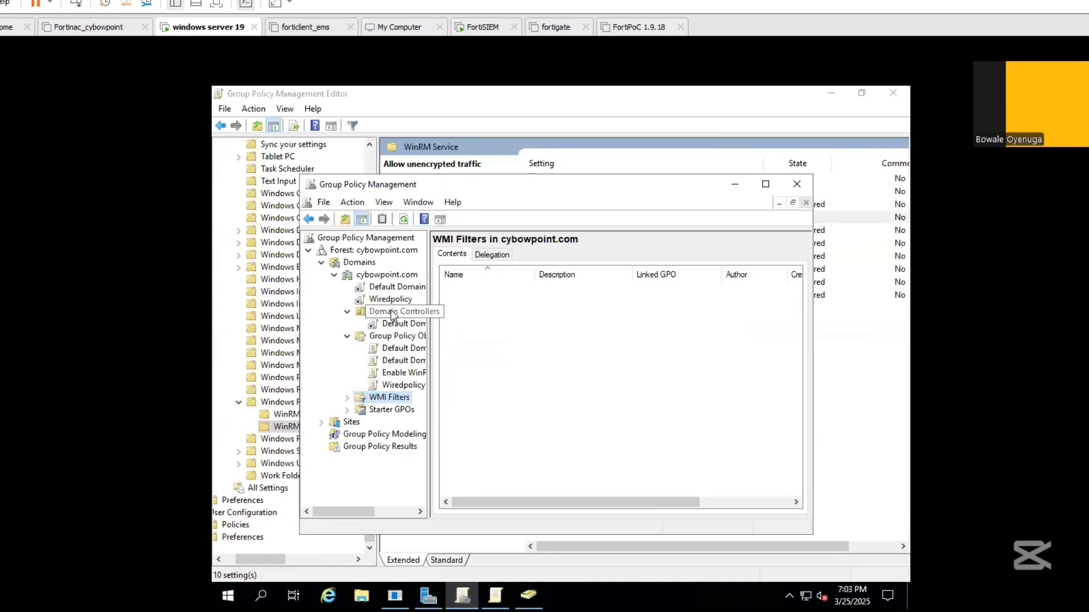
click(391, 313)
right_click(391, 313)
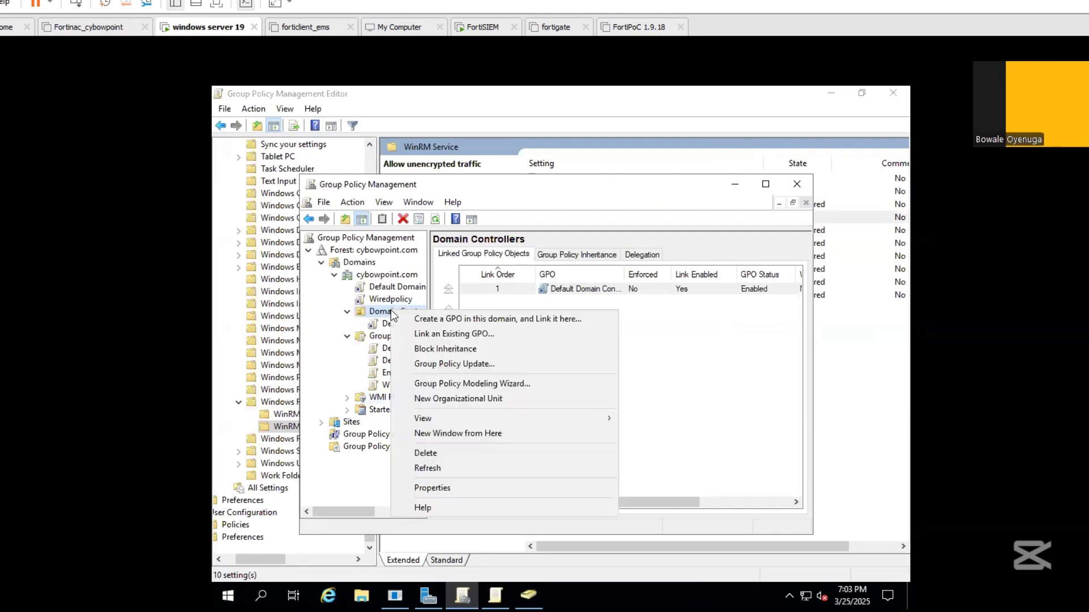
key(Escape)
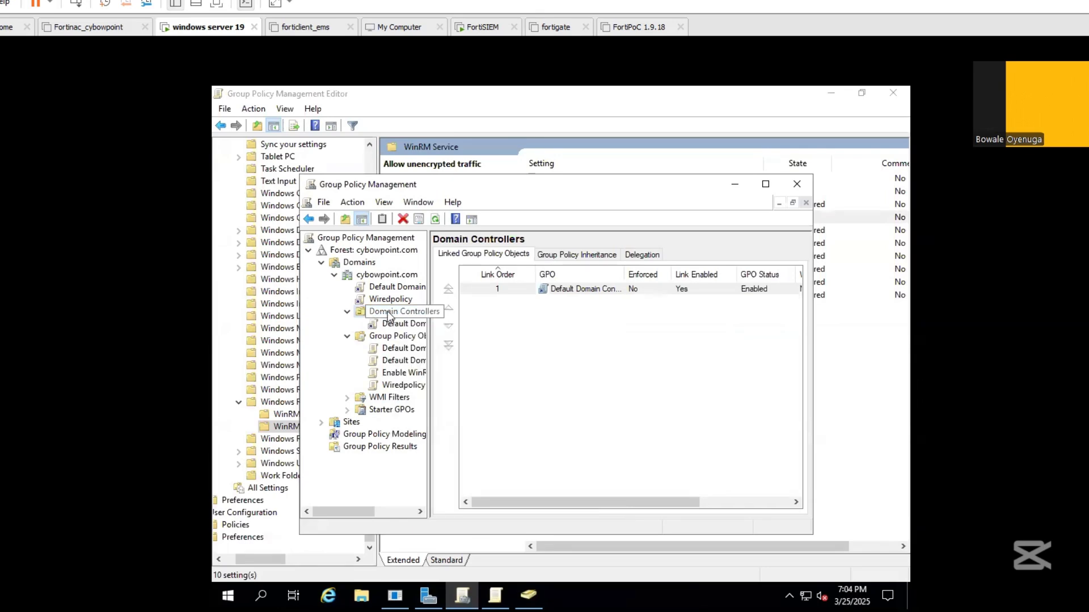
right_click(390, 313)
click(477, 341)
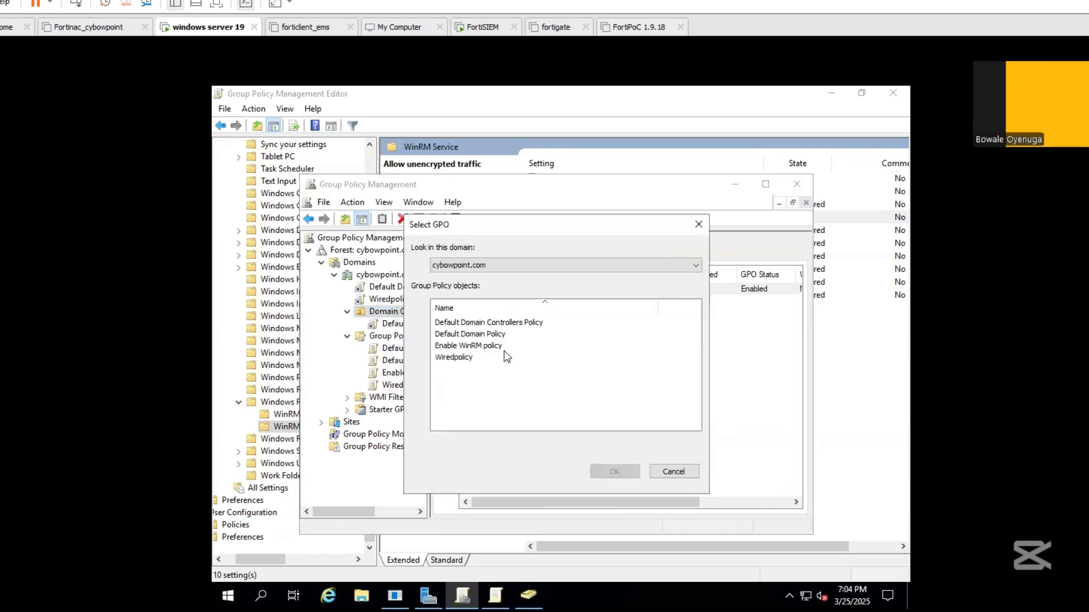
click(465, 346)
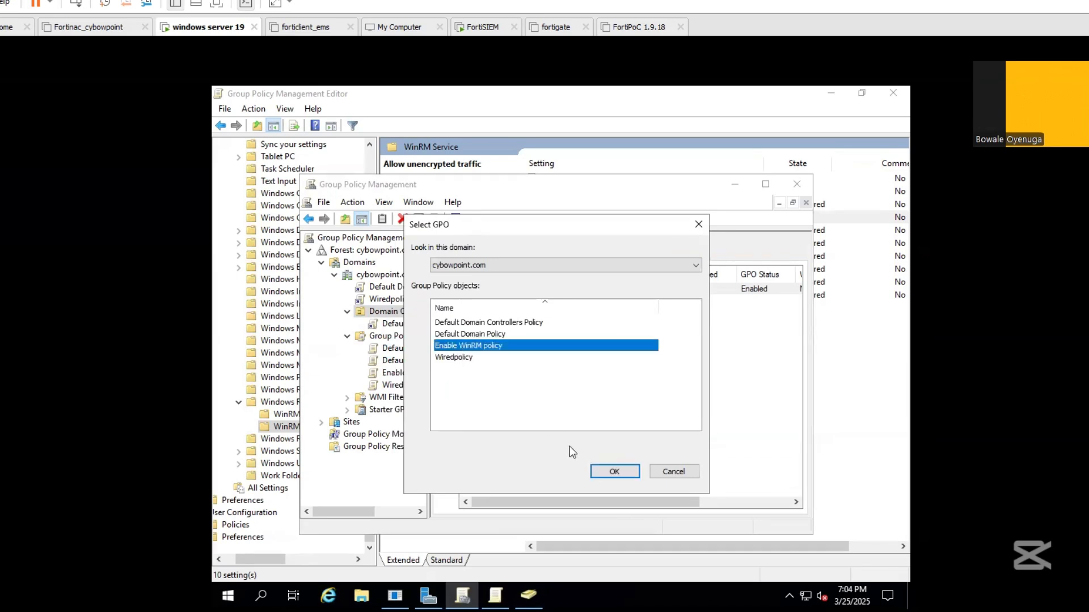
click(630, 470)
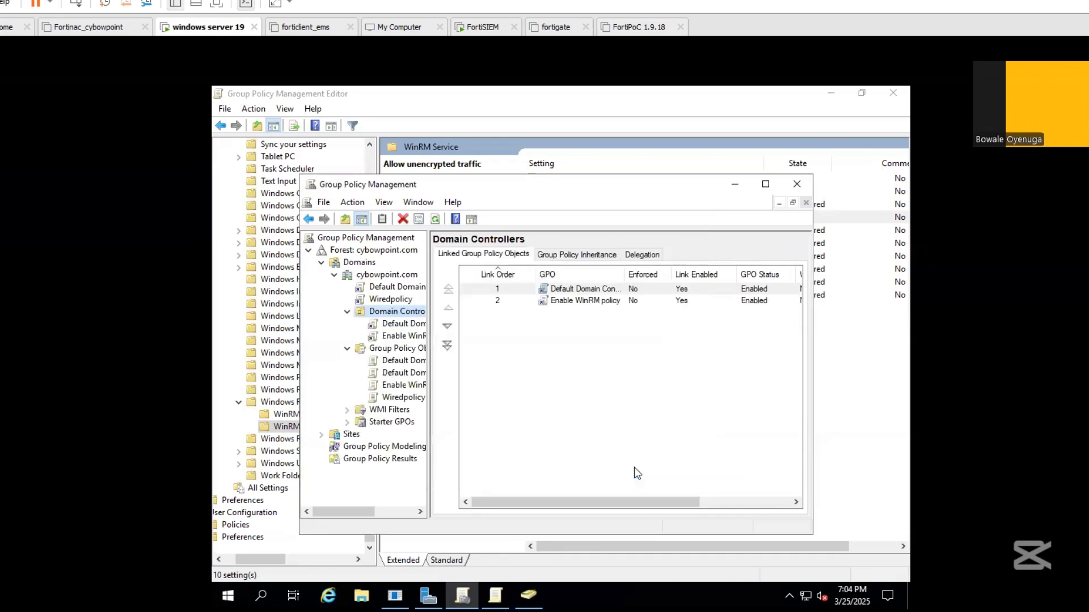
Step: Set the Enable WinRM policy link under Domain Controllers to Enforced
click(380, 338)
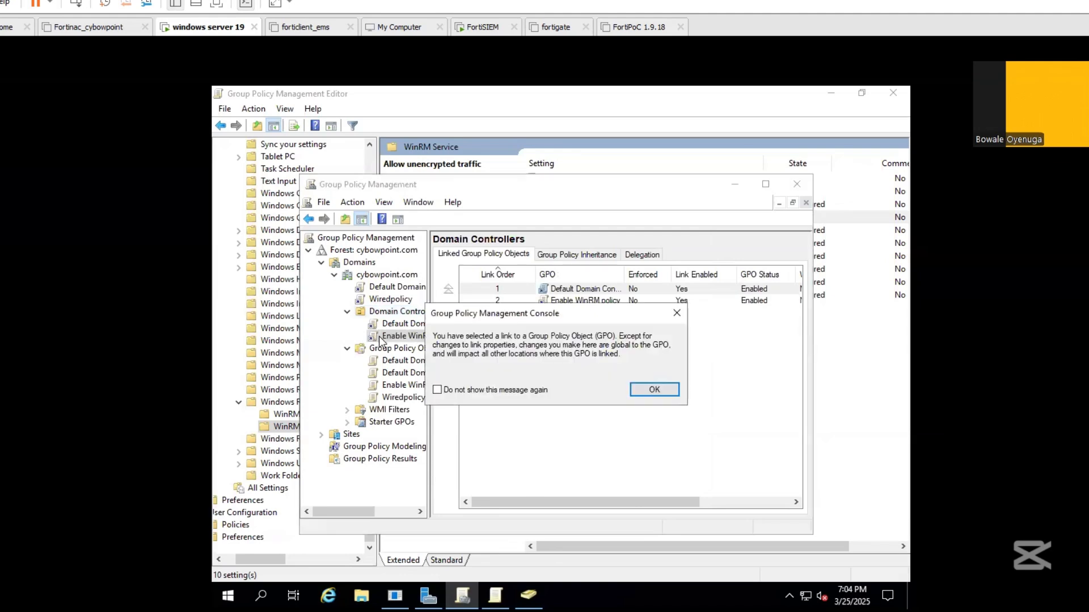
click(658, 396)
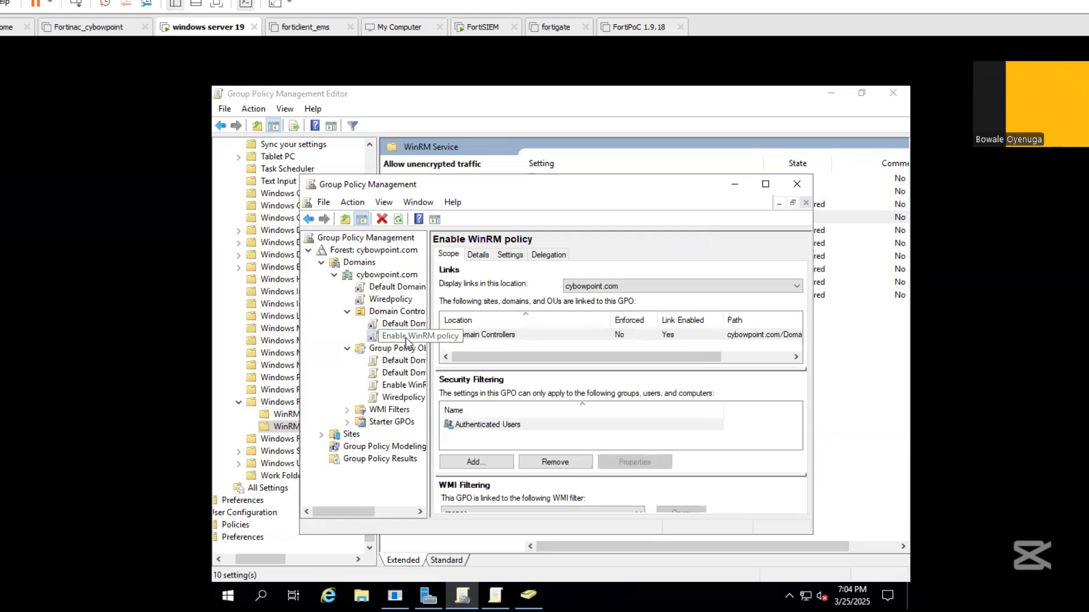
right_click(406, 337)
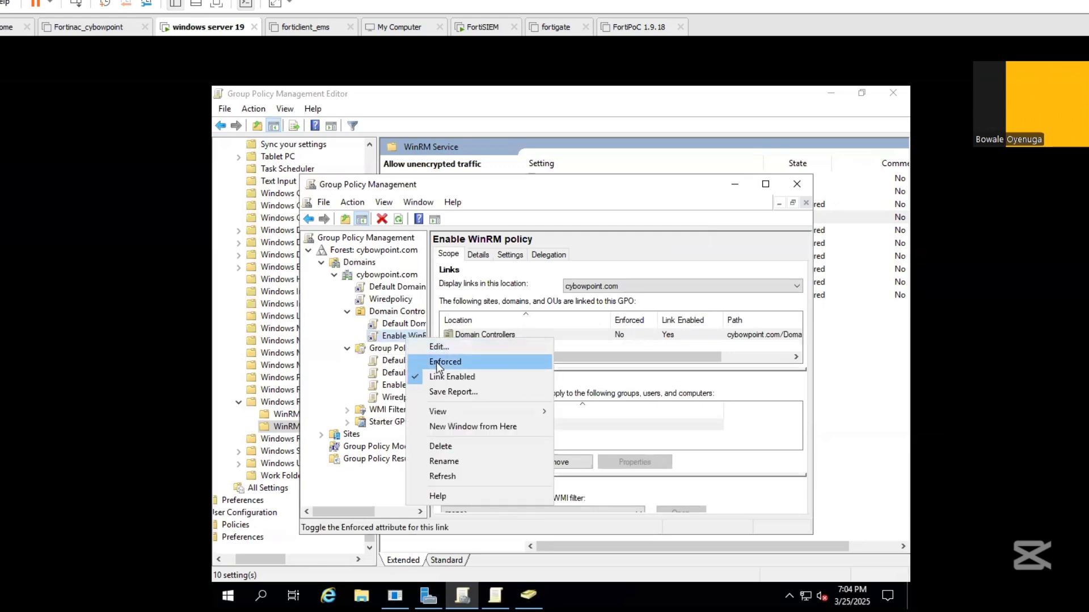
click(438, 363)
click(468, 360)
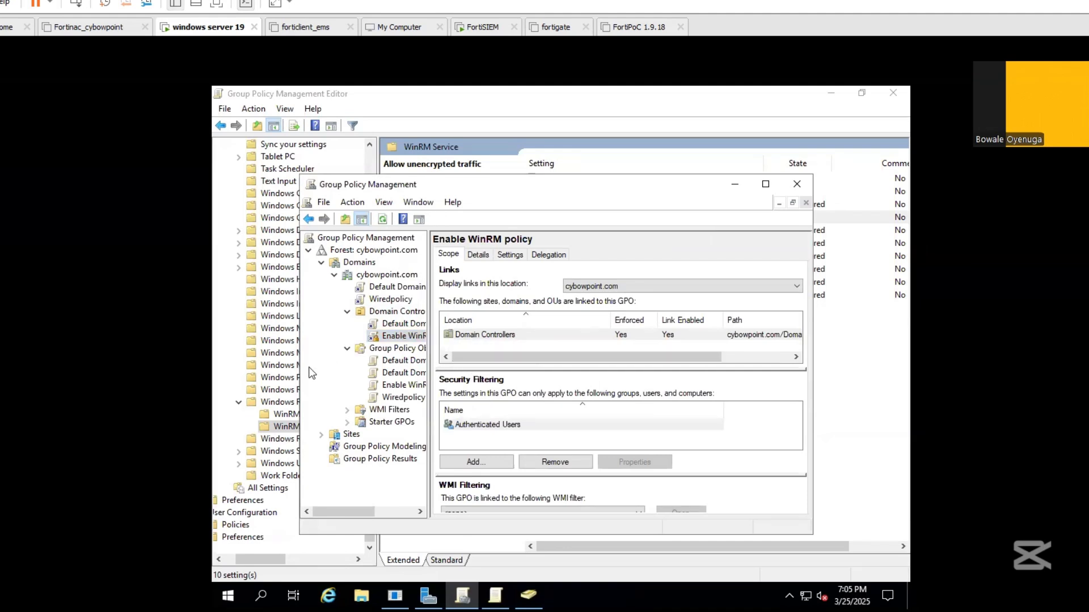
Step: Open Windows PowerShell and force a group policy refresh with gpupdate /force
click(263, 604)
text(power)
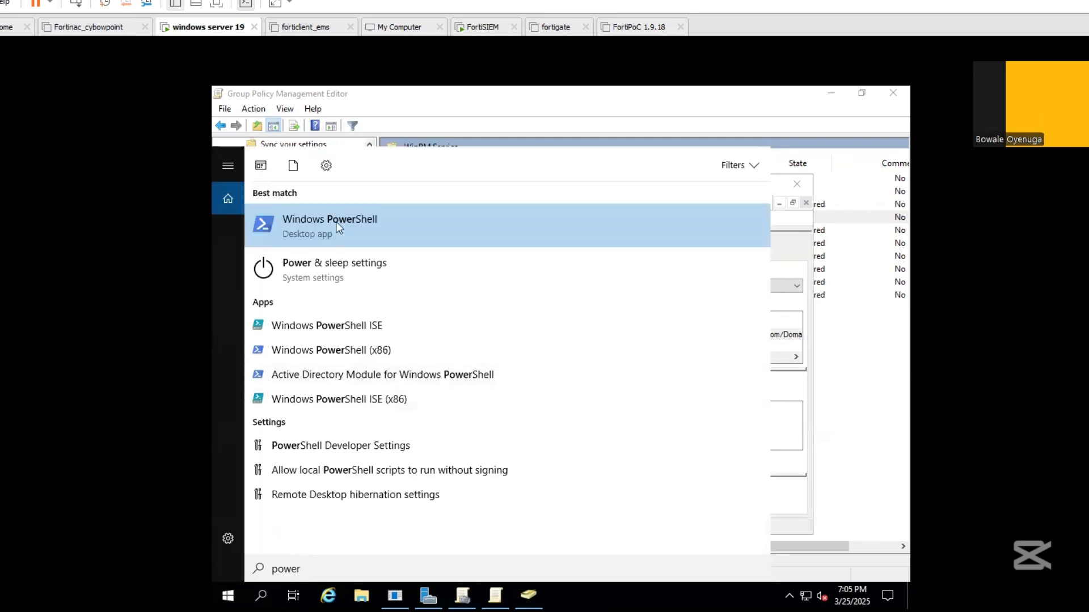
click(339, 226)
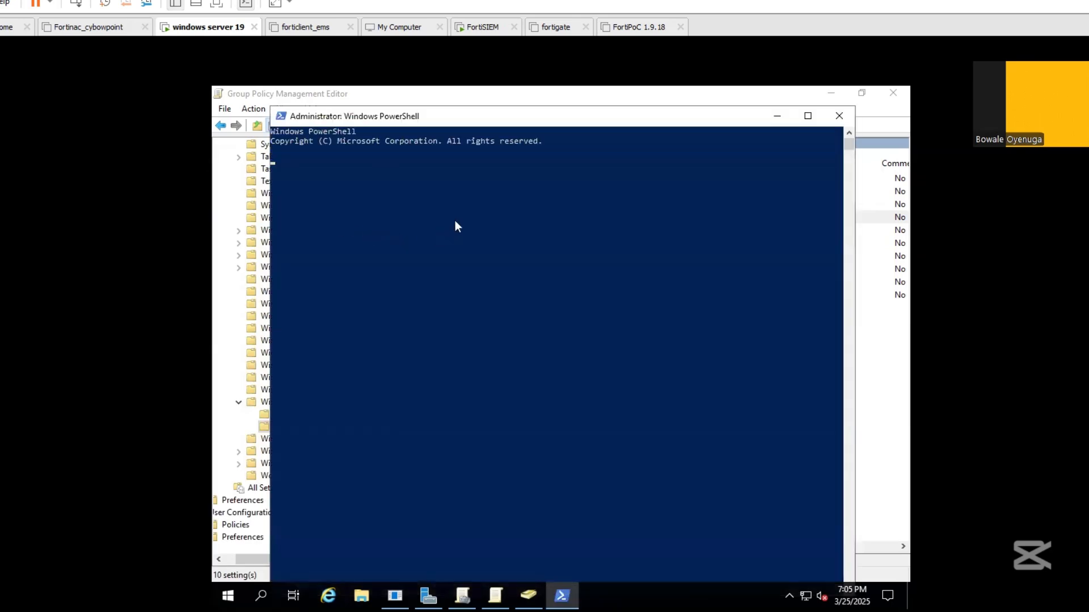
click(455, 221)
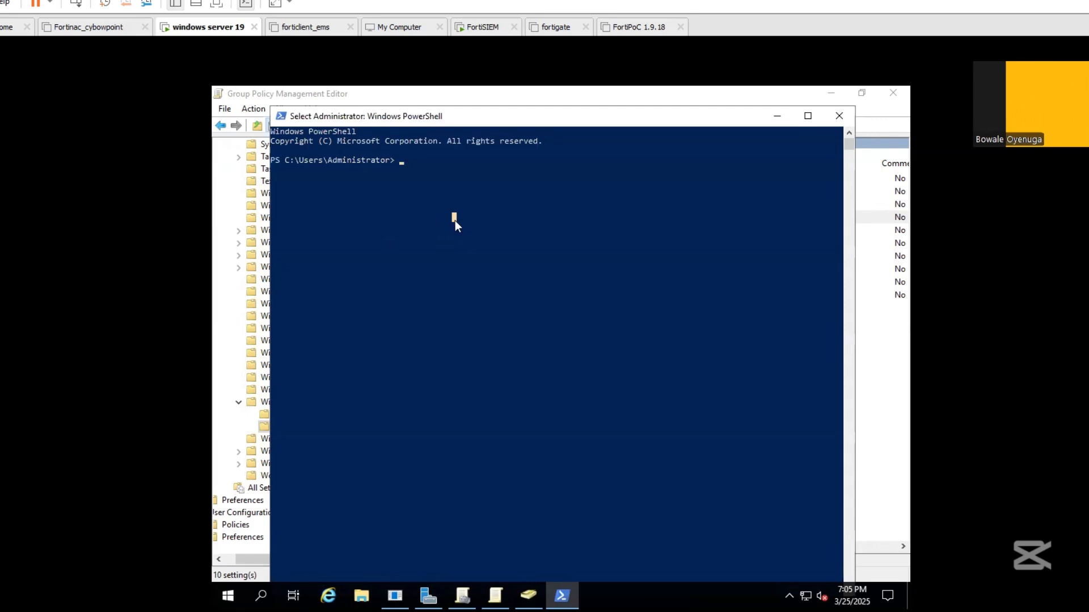
text(gpu)
text(p[date)
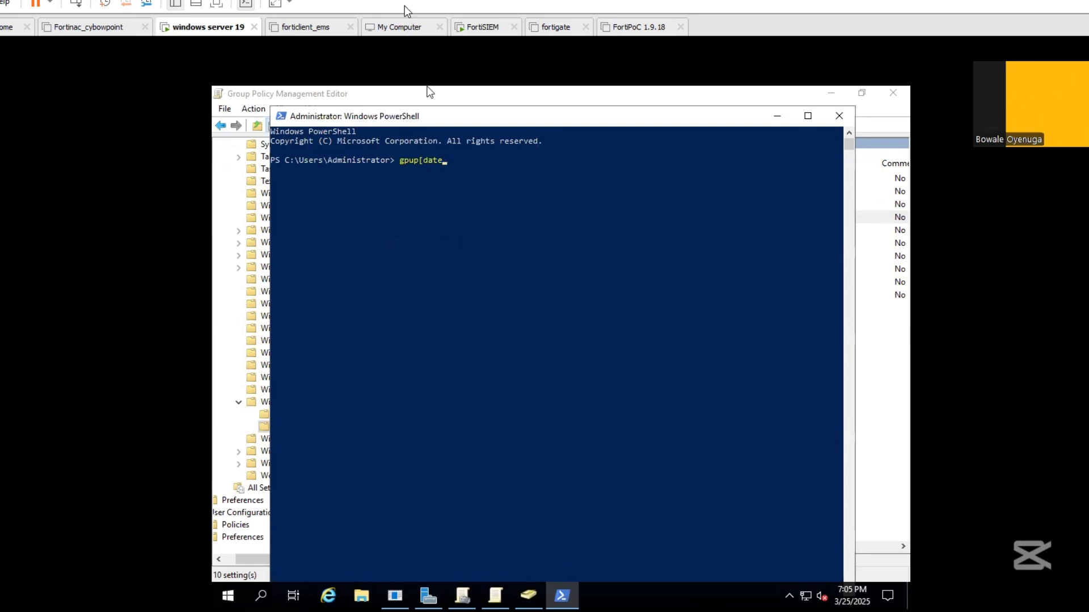
key(BackSpace)
key(BackSpace)
key(BackSpace)
key(BackSpace)
key(BackSpace)
text(date /force)
key(Return)
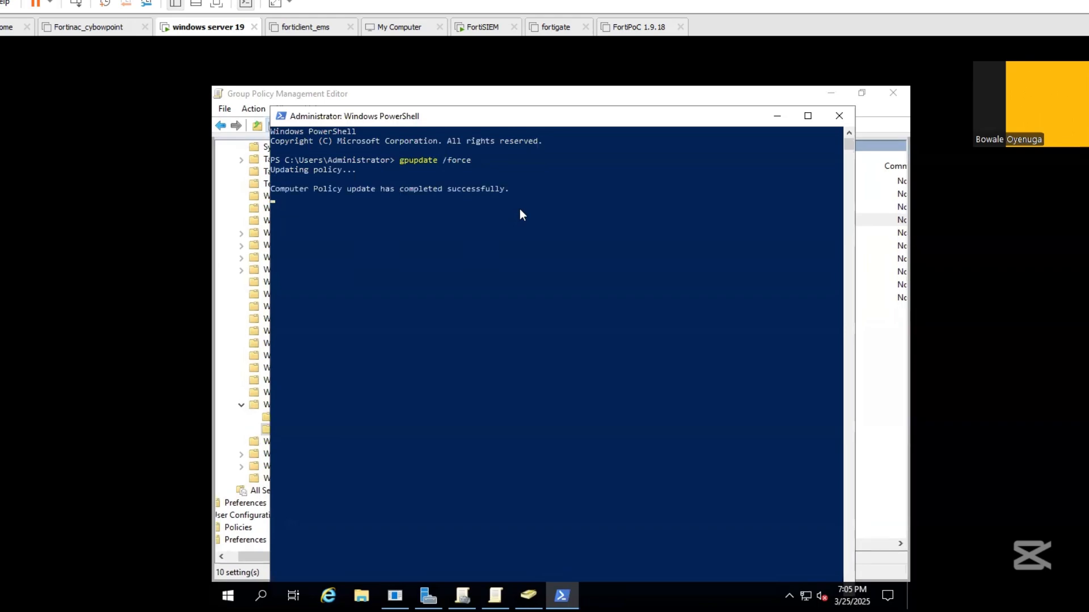
Step: Open the Services console and select the Windows Remote Management (WS-Management) service
click(263, 599)
text(ser)
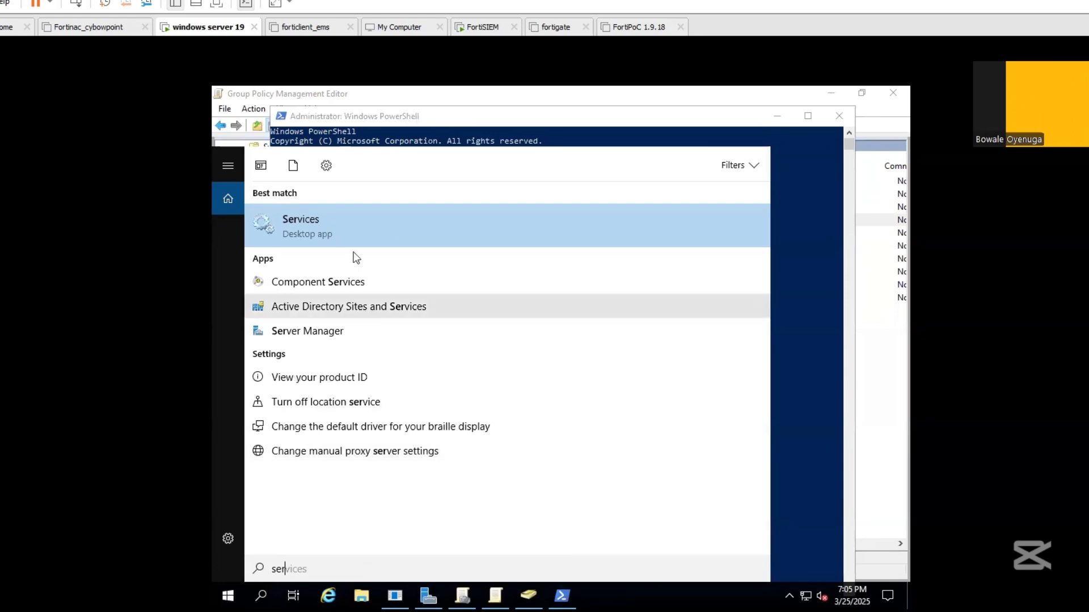
click(353, 220)
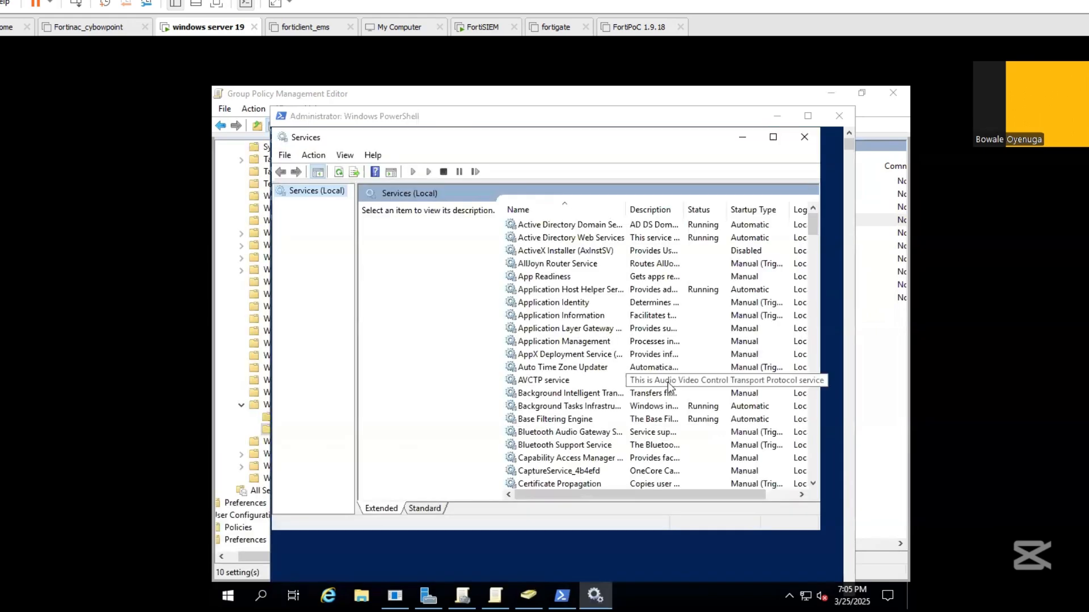
scroll(668, 383, down, 12)
scroll(668, 385, down, 6)
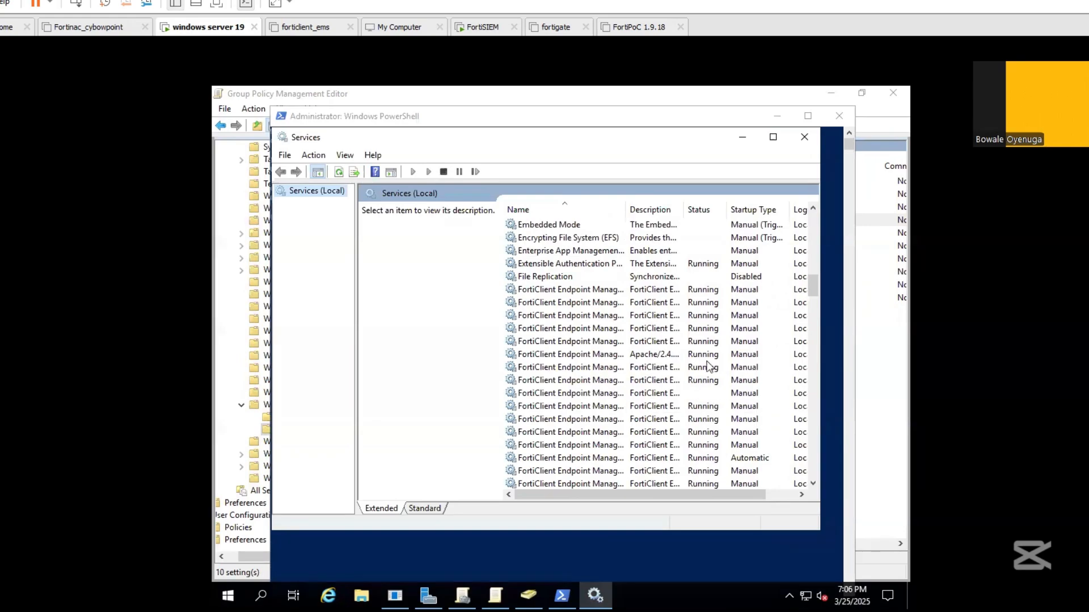
scroll(697, 373, down, 20)
scroll(697, 378, down, 20)
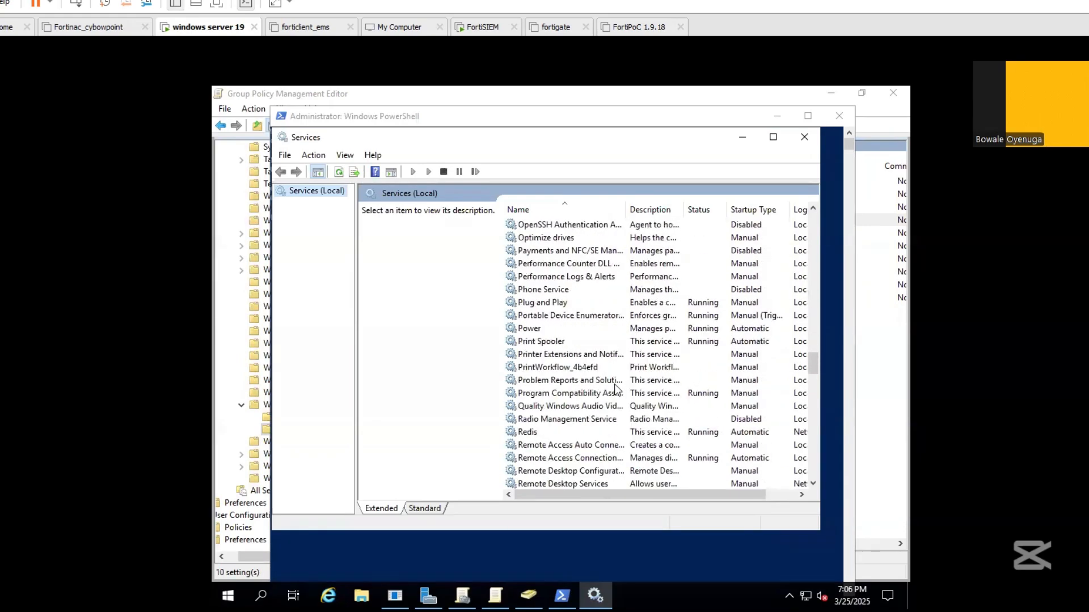
click(604, 434)
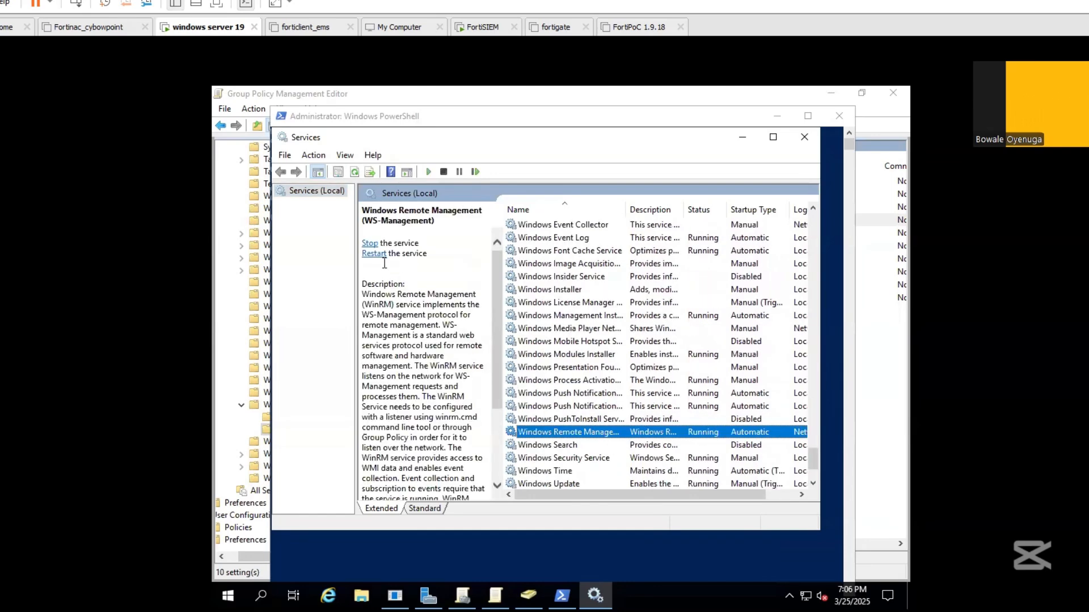
Step: Set the startup type of the Windows Remote Management (WS-Management) service to Disabled in its properties and apply the change
right_click(592, 435)
click(611, 422)
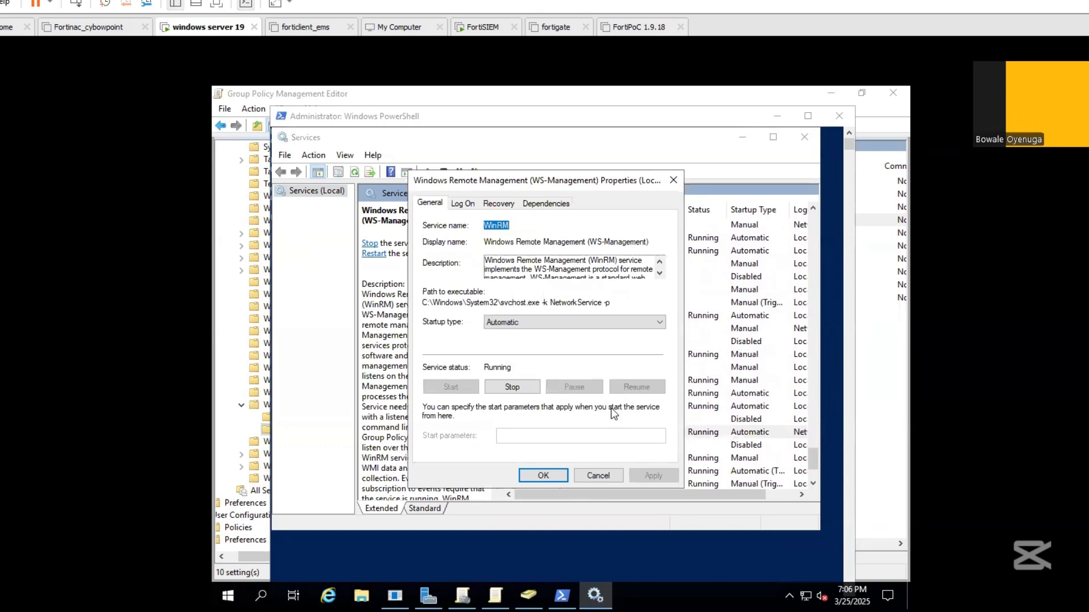
click(572, 322)
click(571, 365)
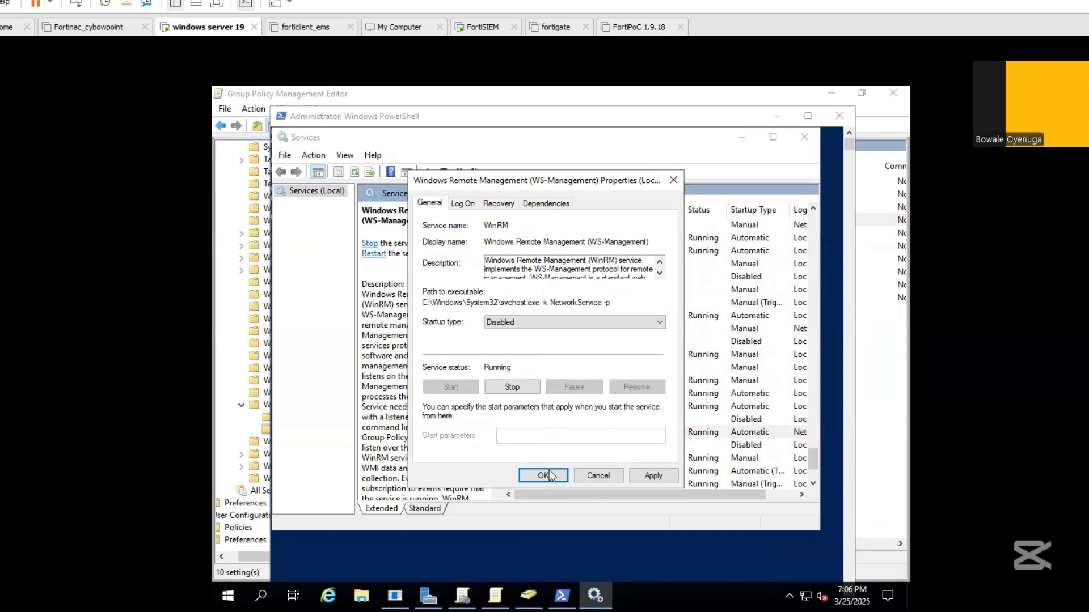
click(644, 478)
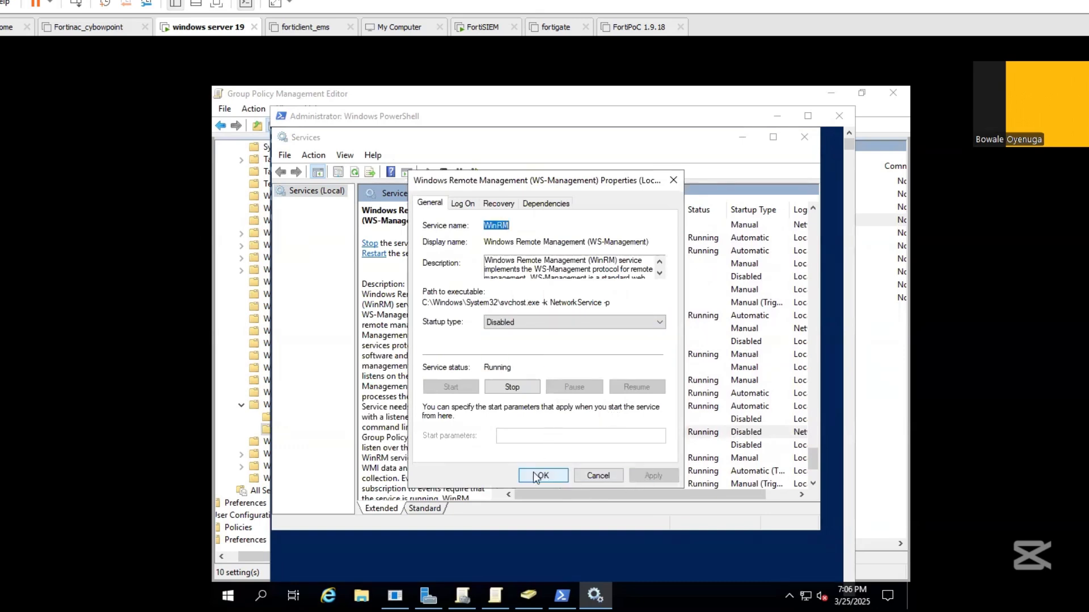
click(539, 476)
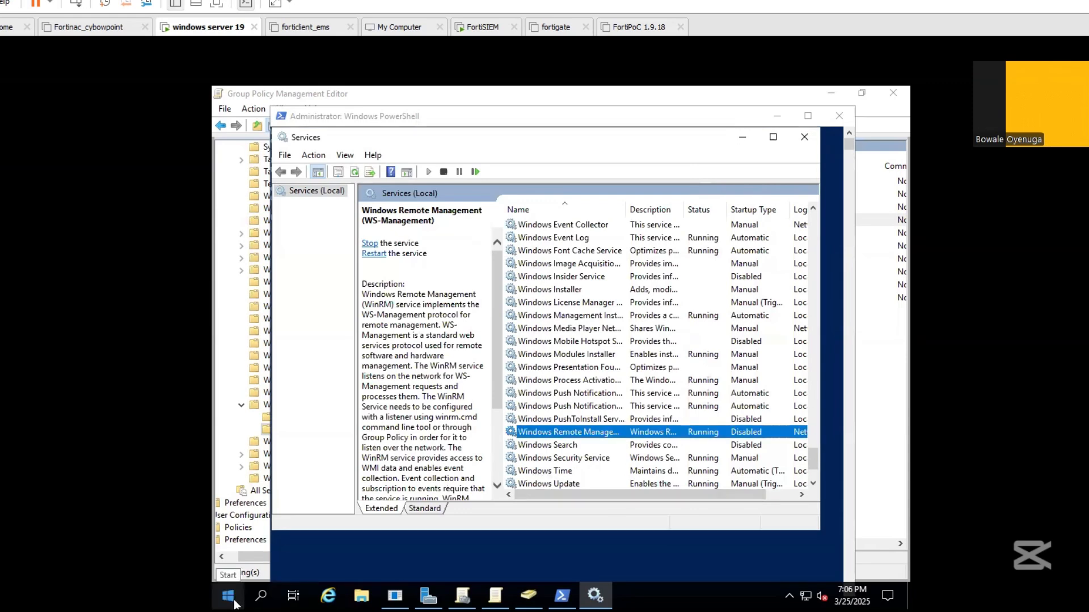
Step: Launch the Registry Editor by running regedit
key(super+r)
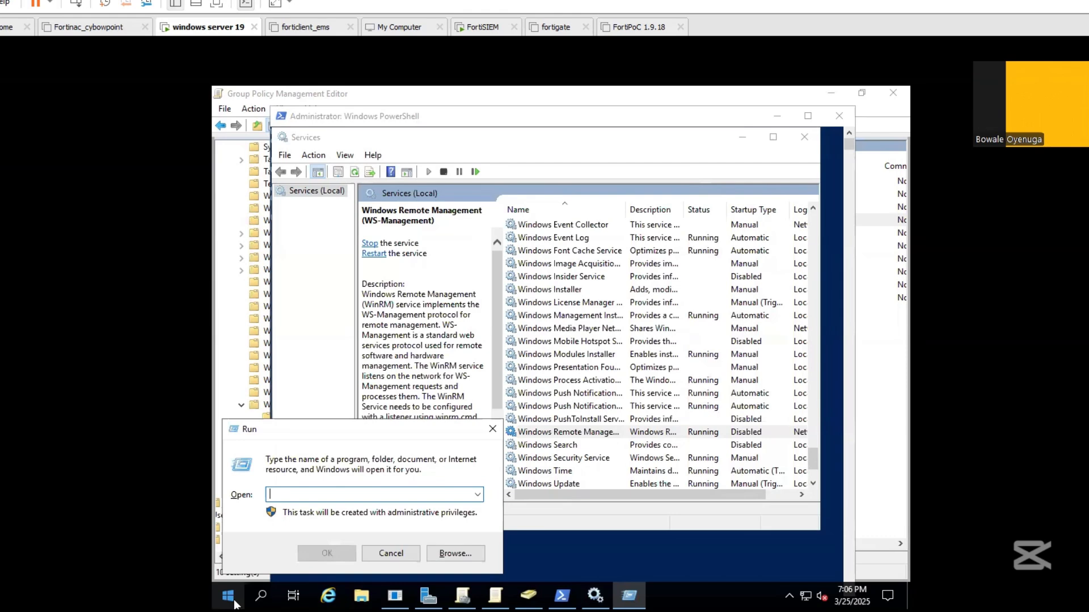
text(reg)
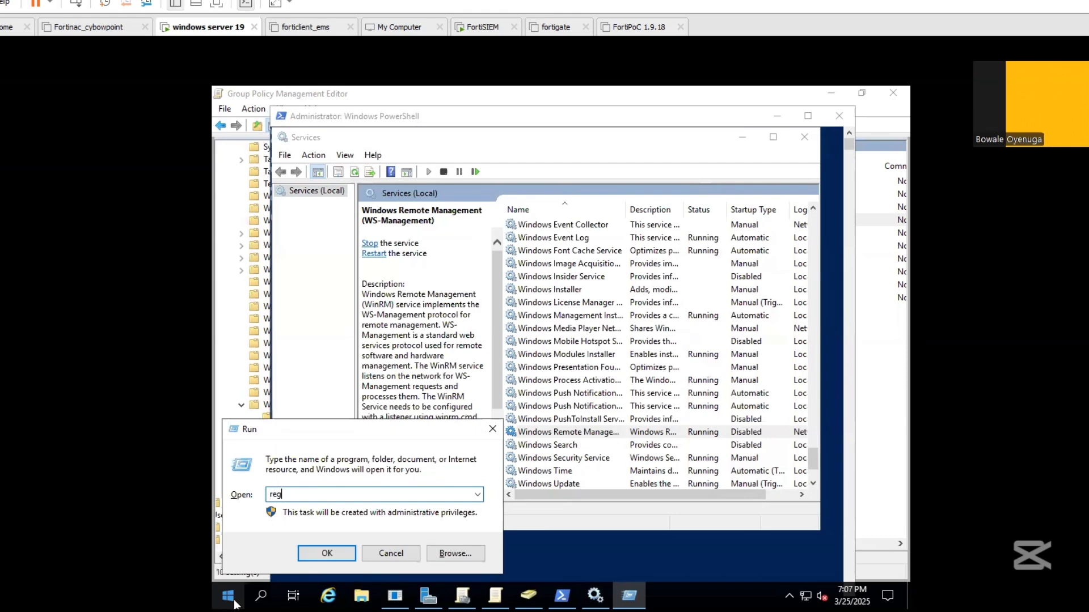
text(e)
key(BackSpace)
text(edit)
key(Return)
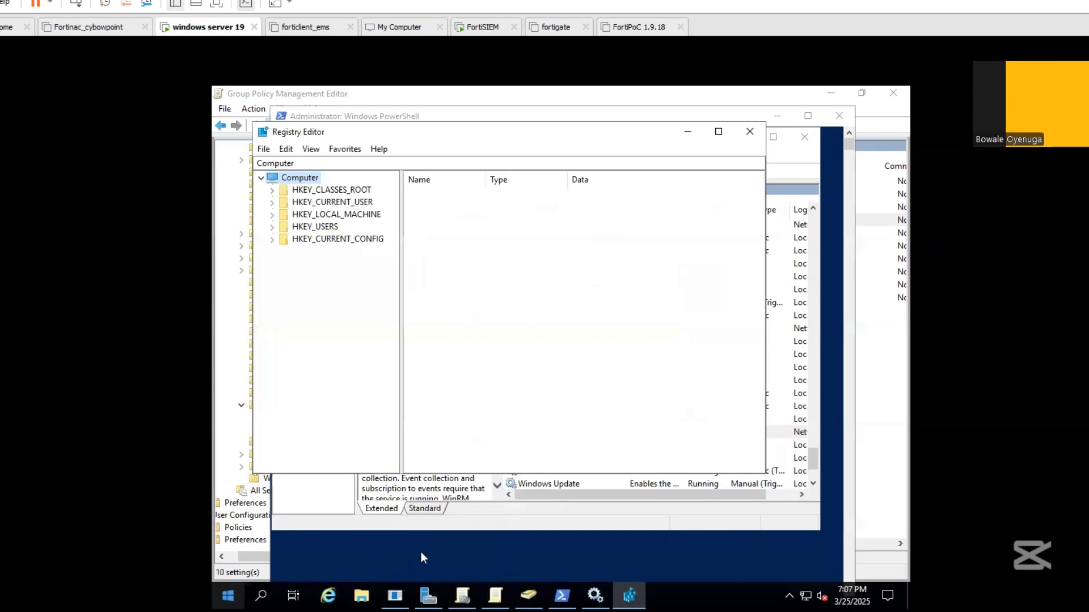
Step: Browse the registry to HKEY_LOCAL_MACHINE\SOFTWARE\Policies\Microsoft\Windows\WinRM and expand the key
click(275, 215)
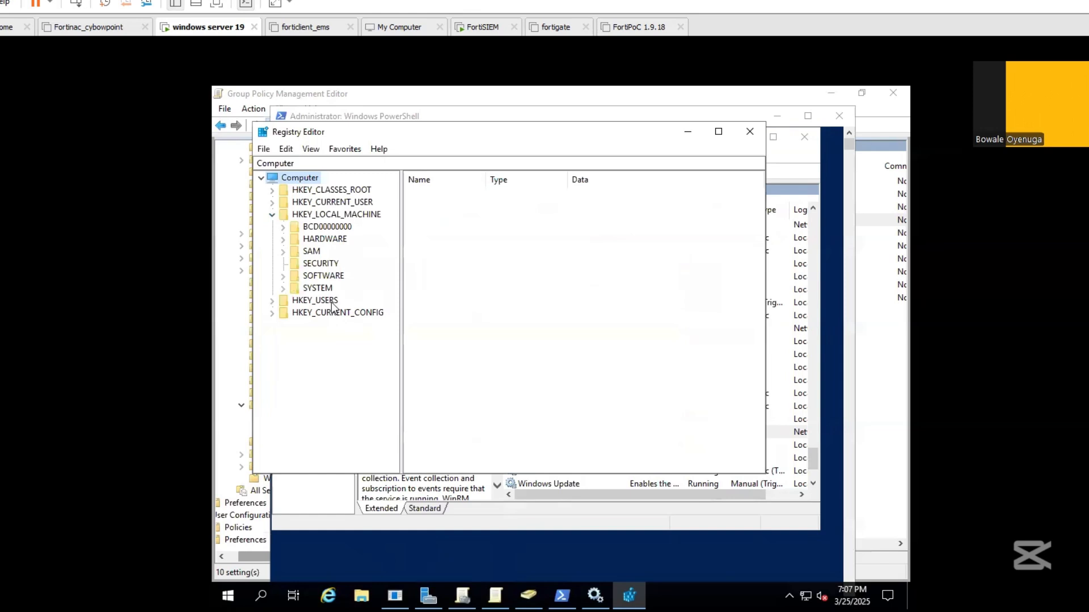
click(283, 276)
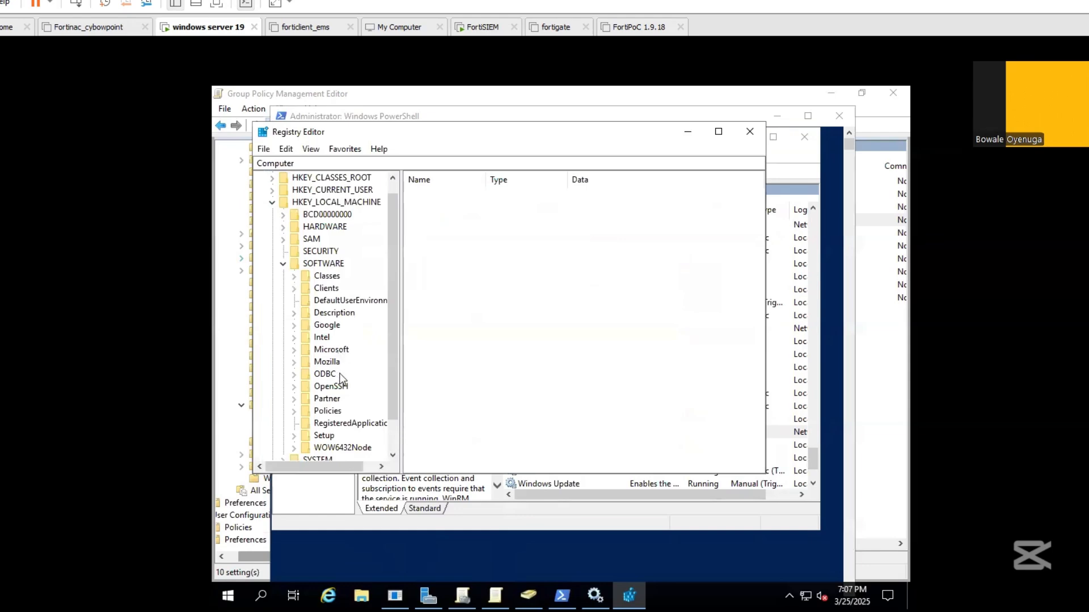
scroll(362, 392, down, 1)
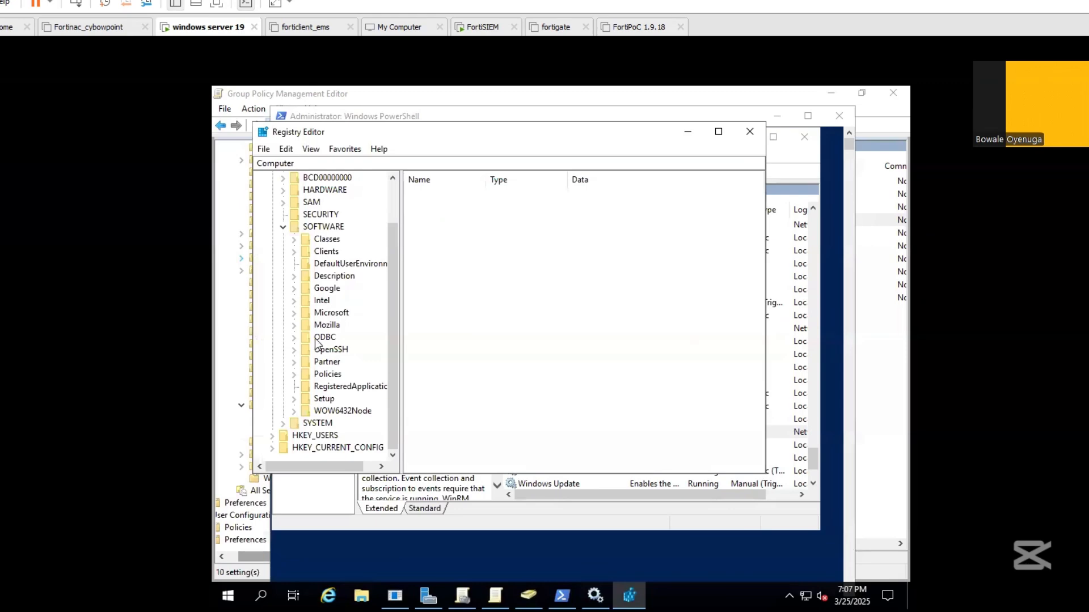
click(294, 374)
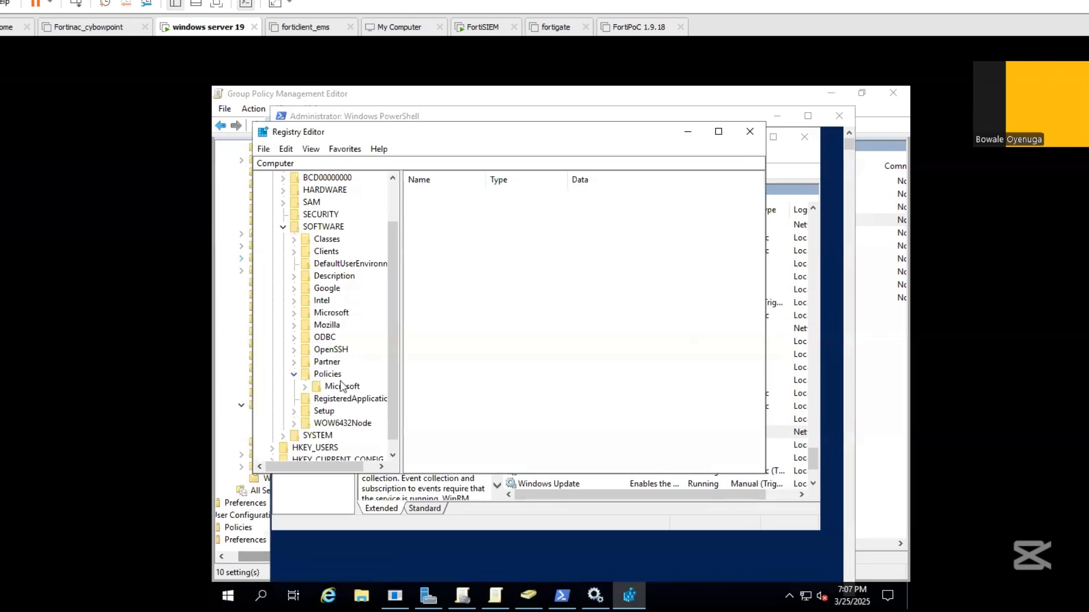
click(305, 386)
drag(392, 367, 395, 400)
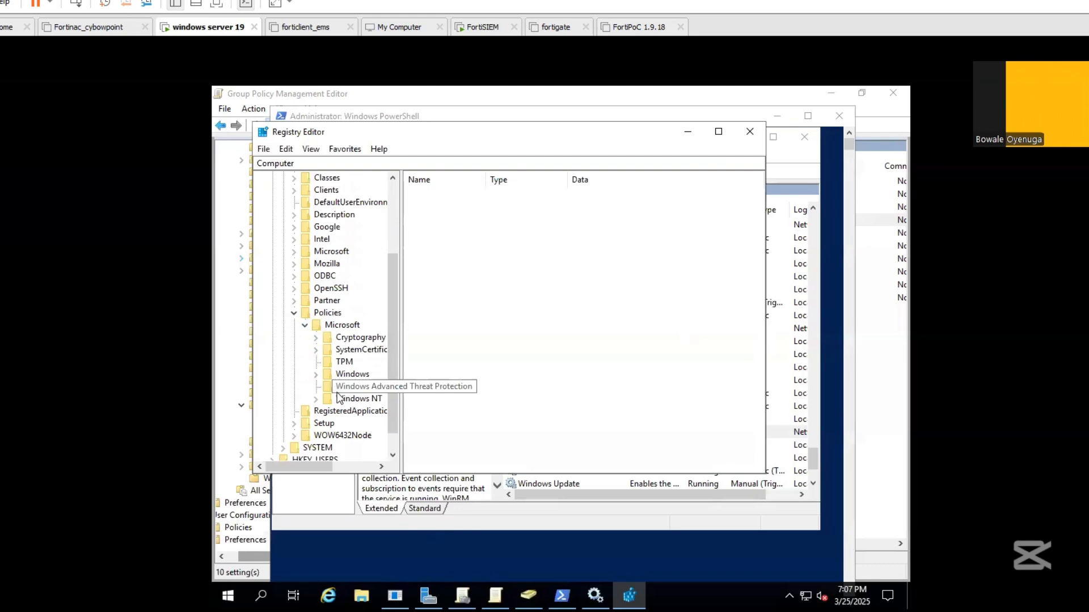
click(316, 375)
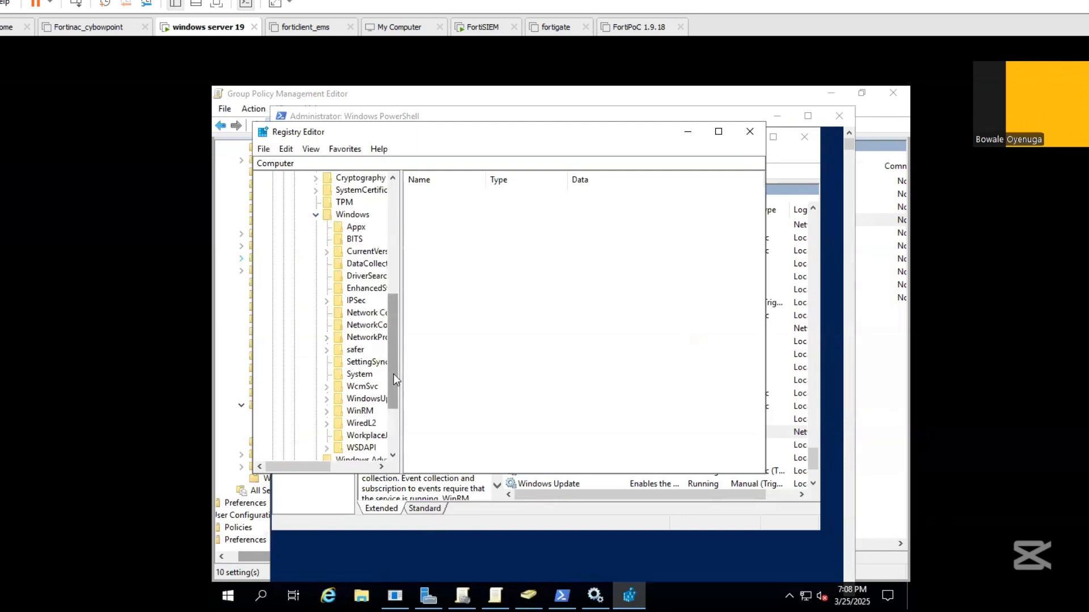
click(356, 414)
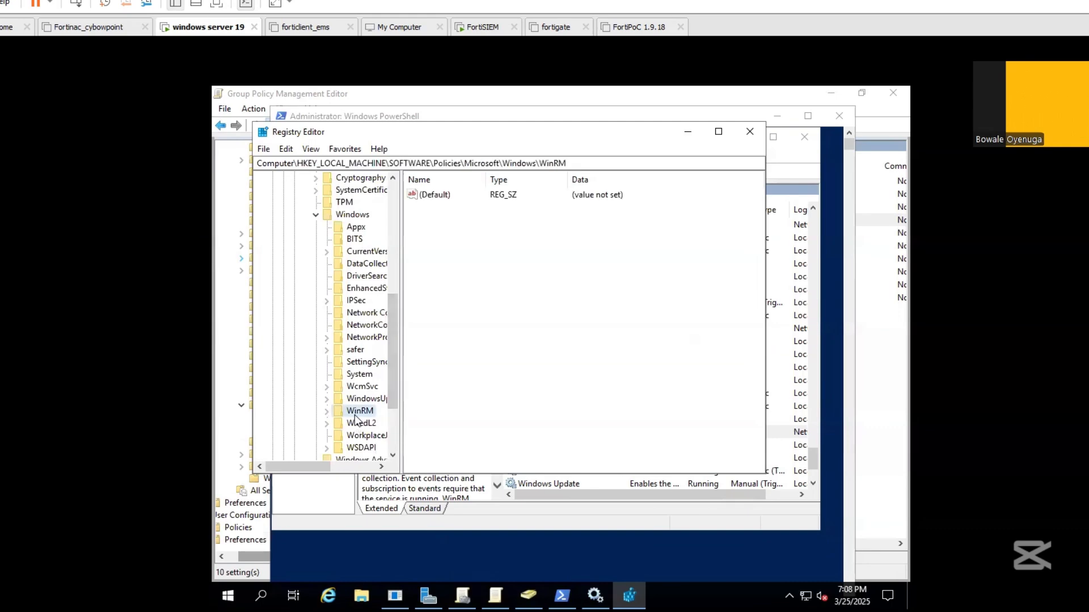
double_click(356, 414)
Step: Examine the values of the WinRM Client and Service keys, including the IPv4Filter data under Service
click(367, 424)
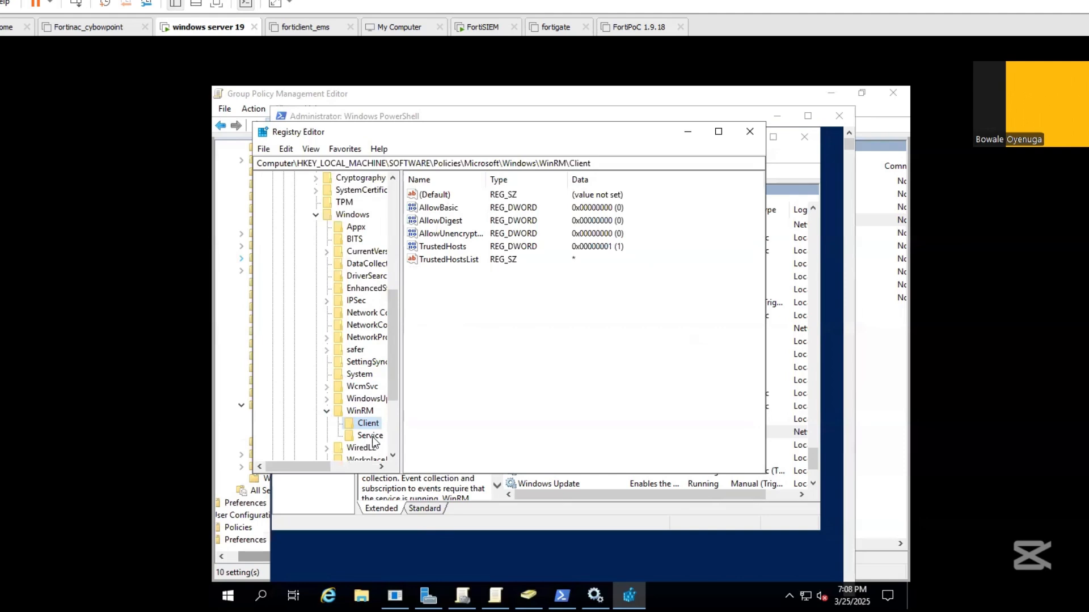
click(372, 437)
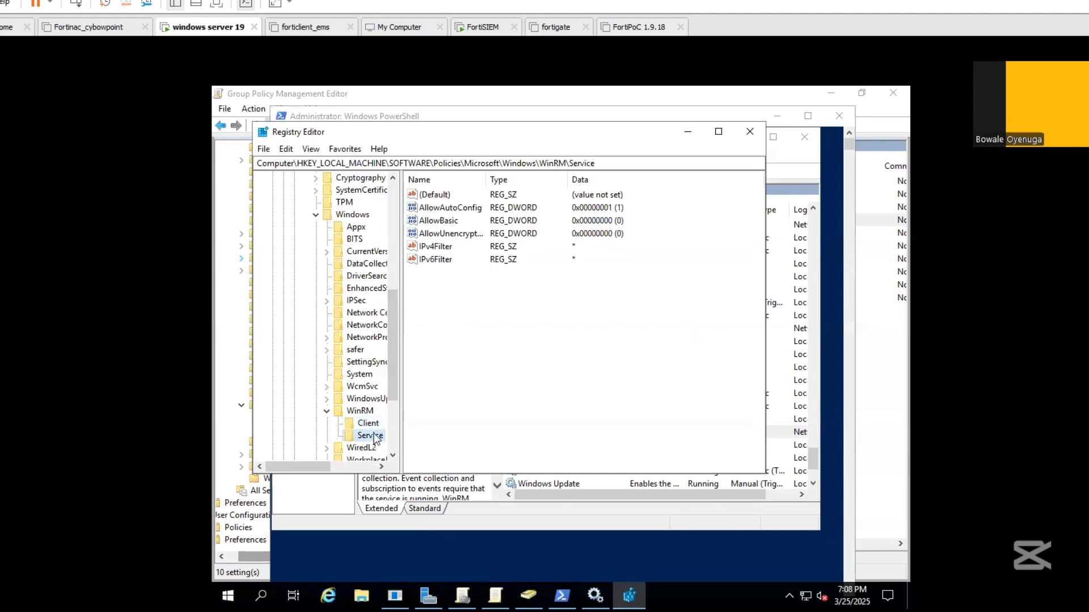
double_click(455, 250)
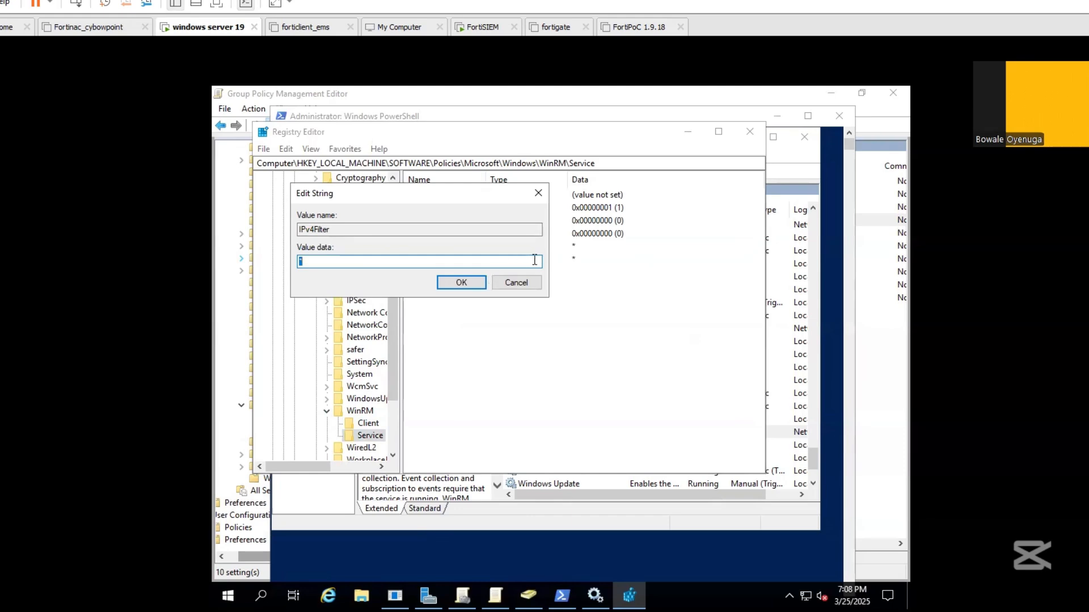
click(471, 286)
click(505, 273)
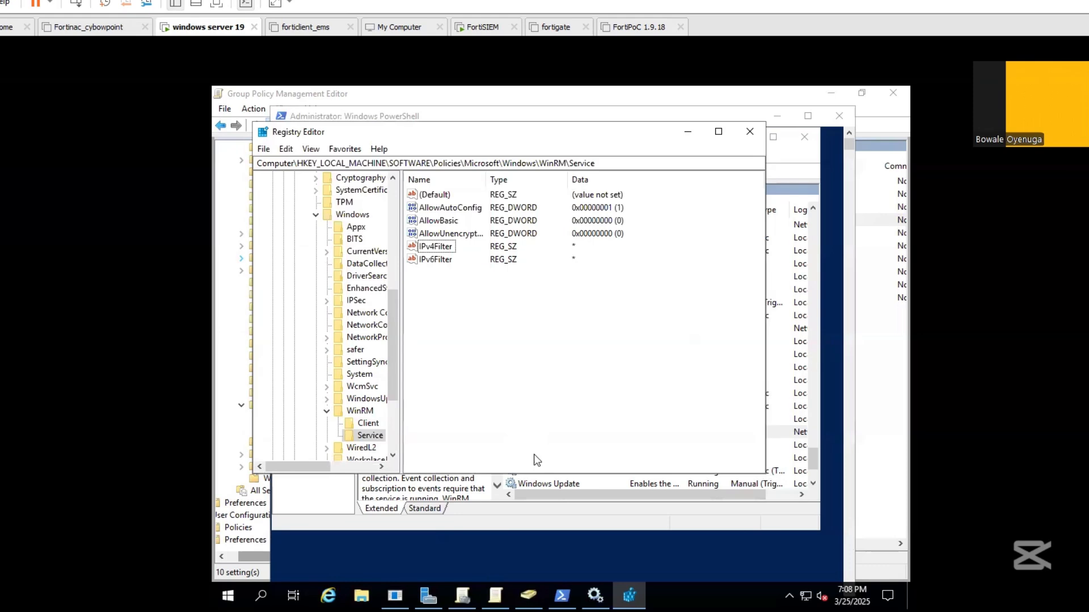
Step: Run winrm quickconfig in Windows PowerShell and accept the proposed WinRM service changes with y
click(561, 596)
text(winrm quib)
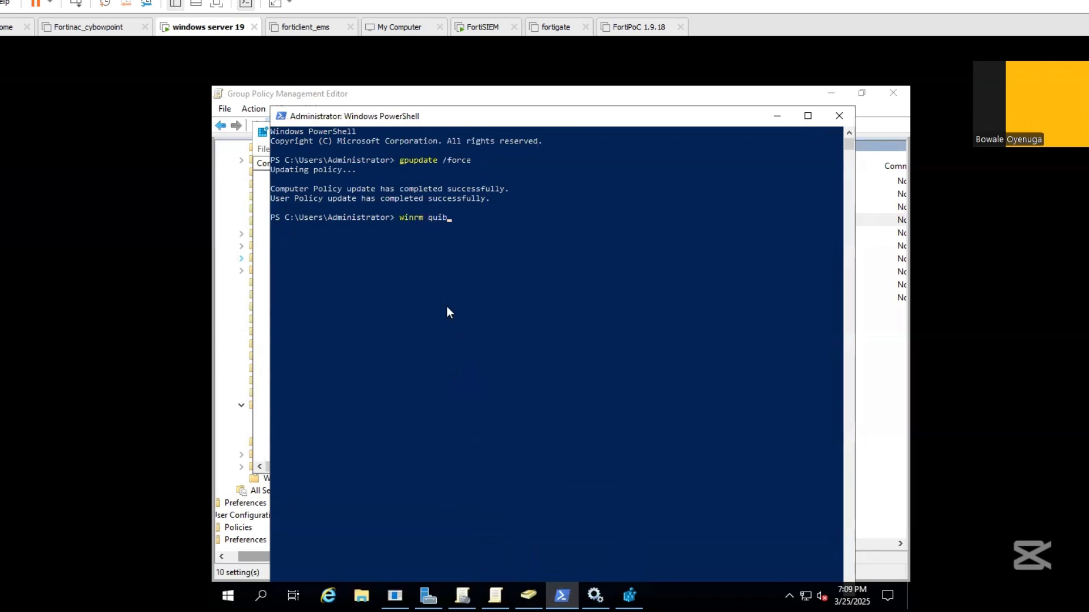
key(BackSpace)
text(ckconfig)
key(Return)
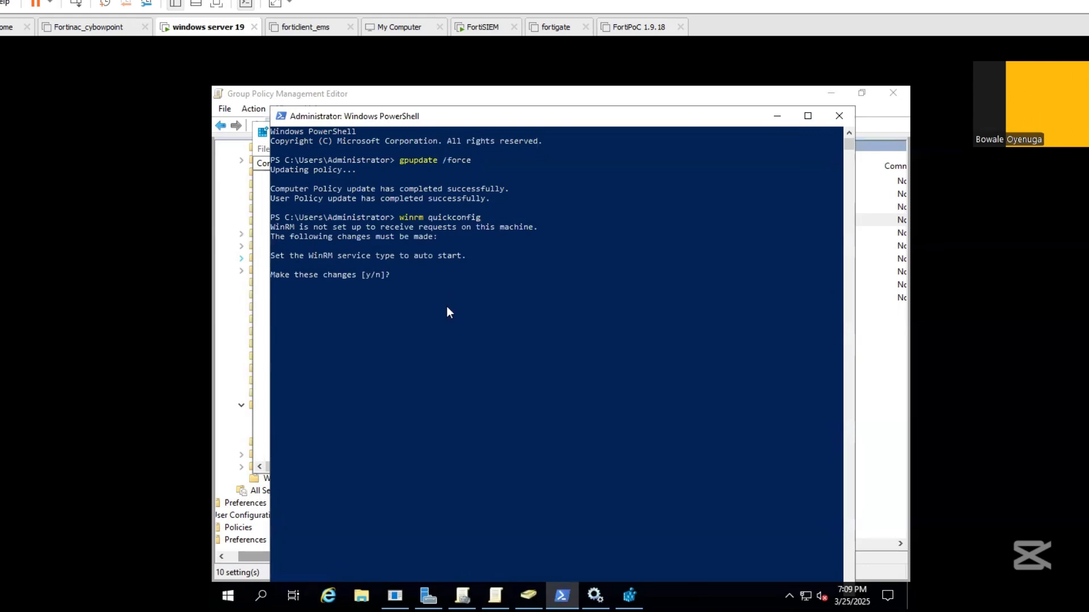
text(y)
key(Return)
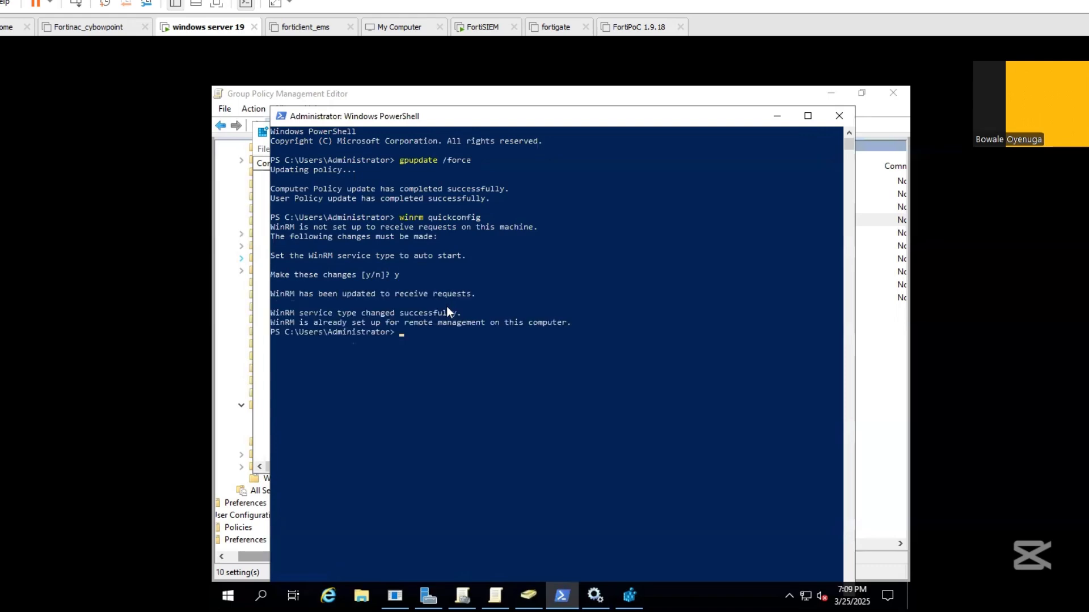
Step: Check the startup type of the Windows Remote Management (WS-Management) service in its properties and refresh the Services list
click(778, 115)
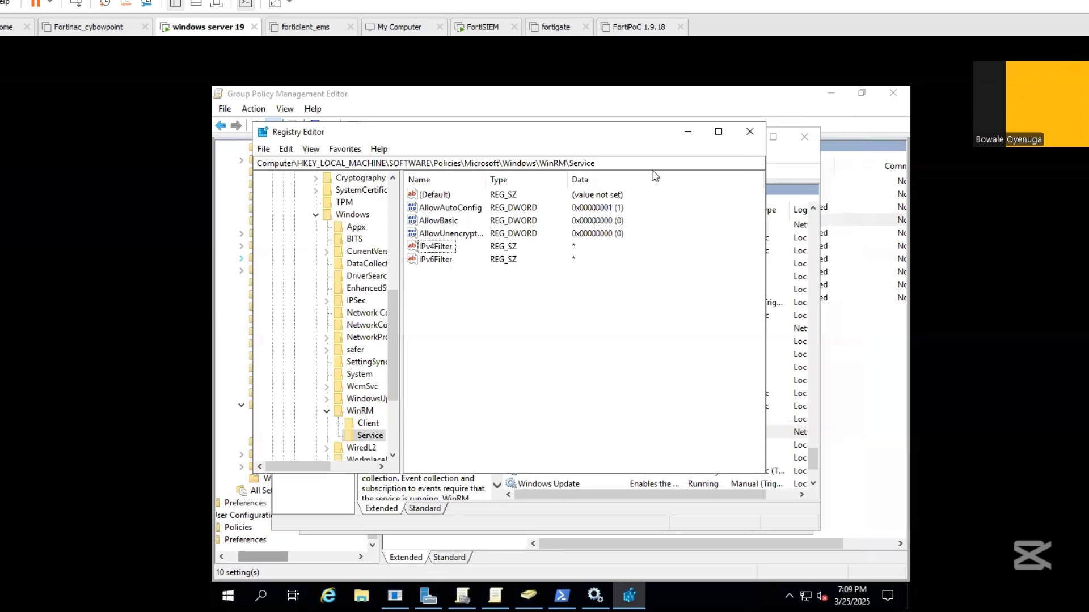
click(594, 596)
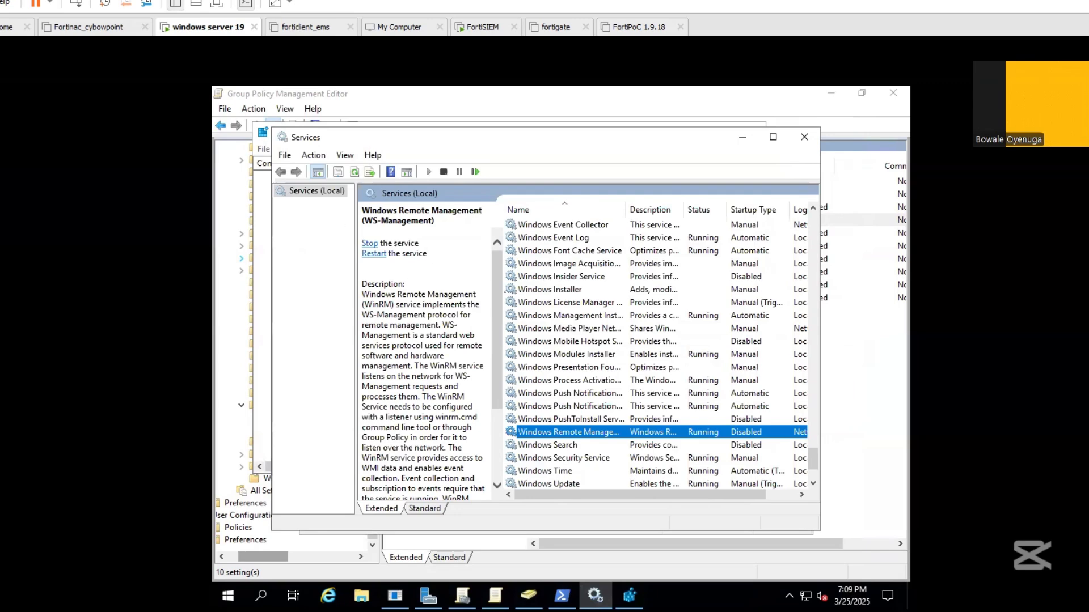
click(623, 447)
click(627, 434)
double_click(671, 428)
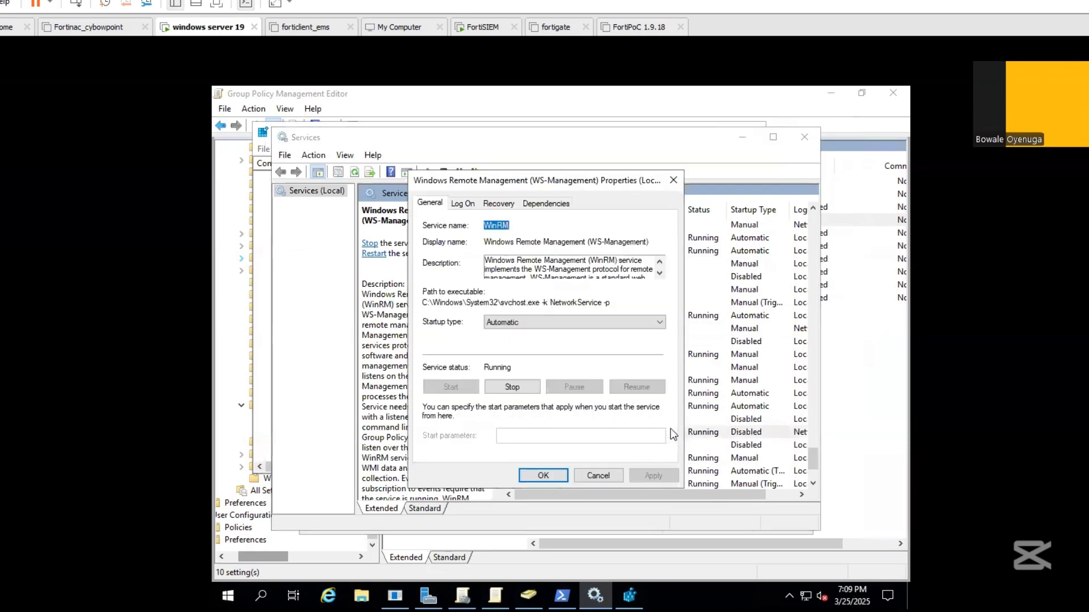
click(673, 179)
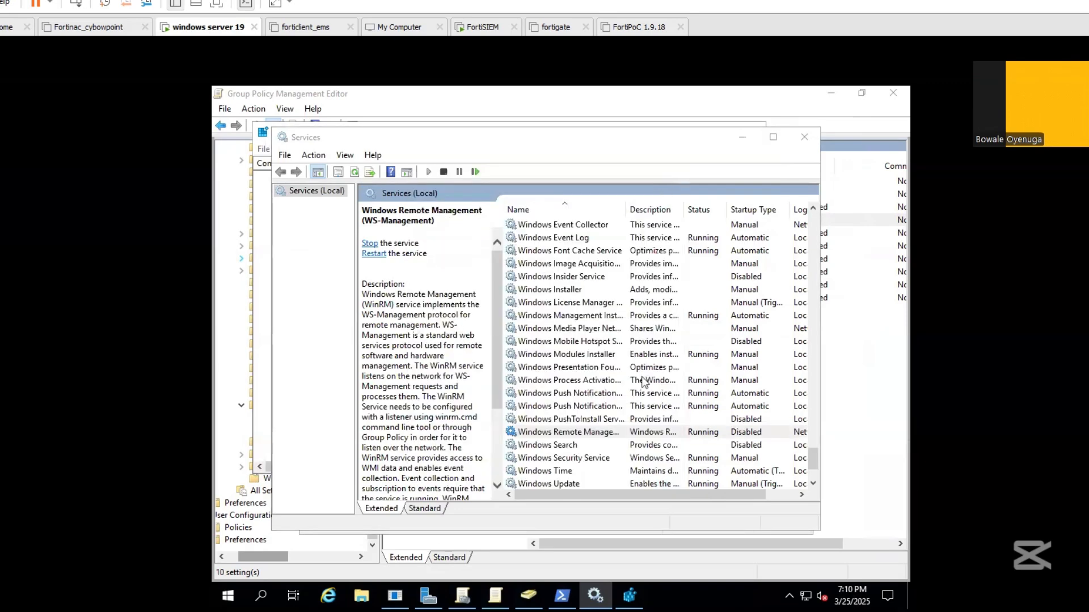
click(645, 406)
click(354, 173)
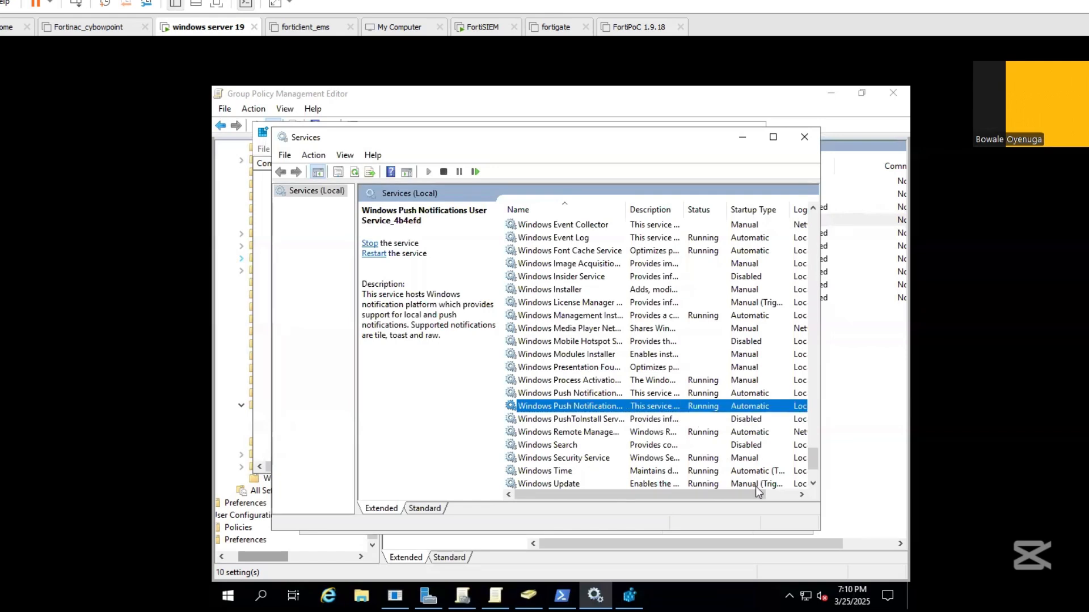
Step: In PowerShell, list the WinRM listeners with winrm e winrm/config/listener and the network connections with netstat -a
click(564, 595)
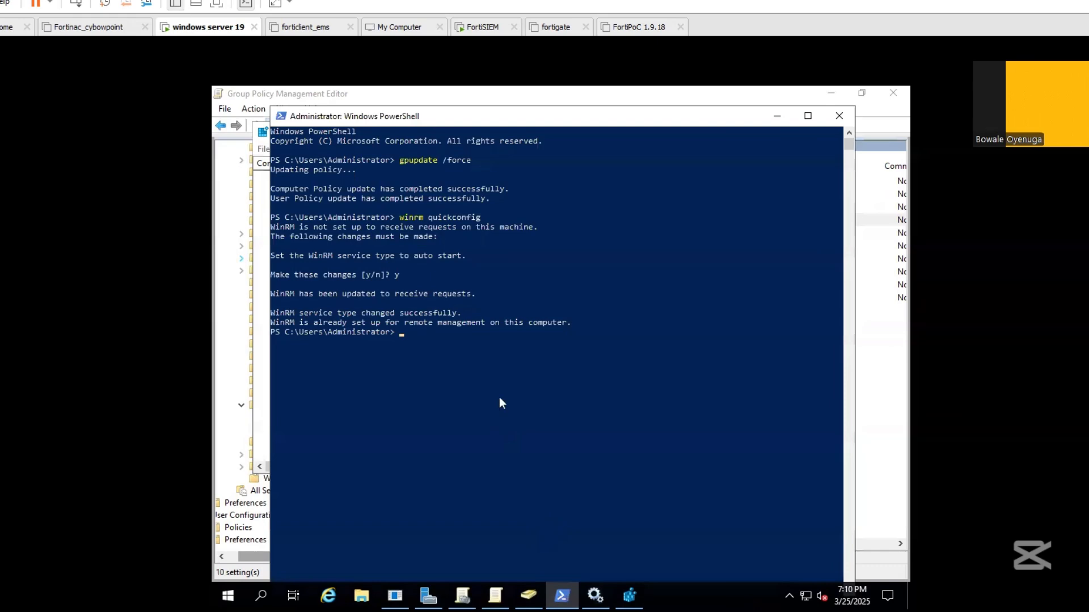
click(499, 396)
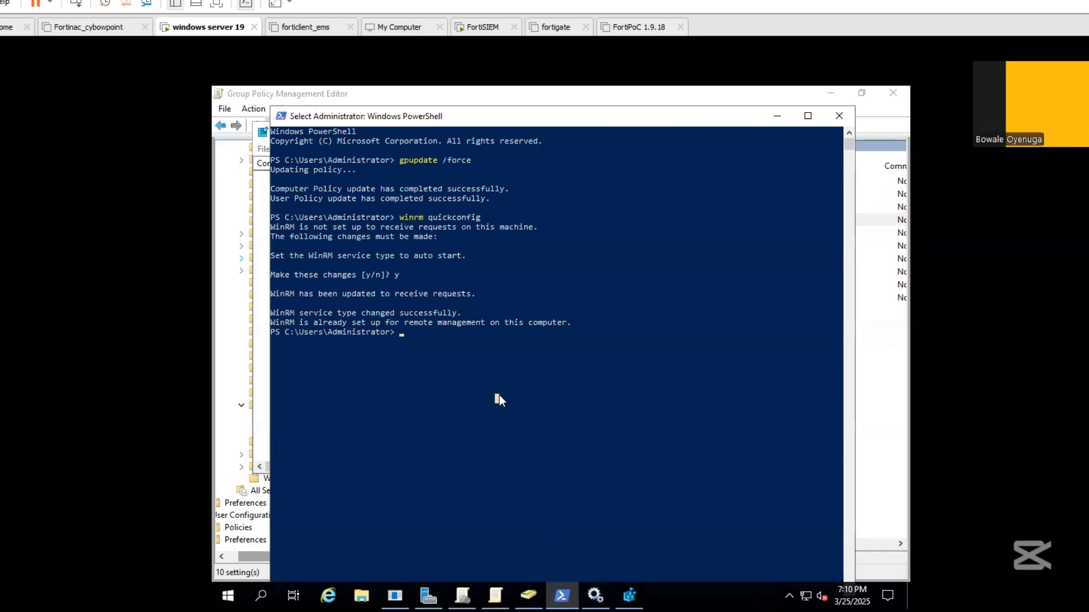
text(w)
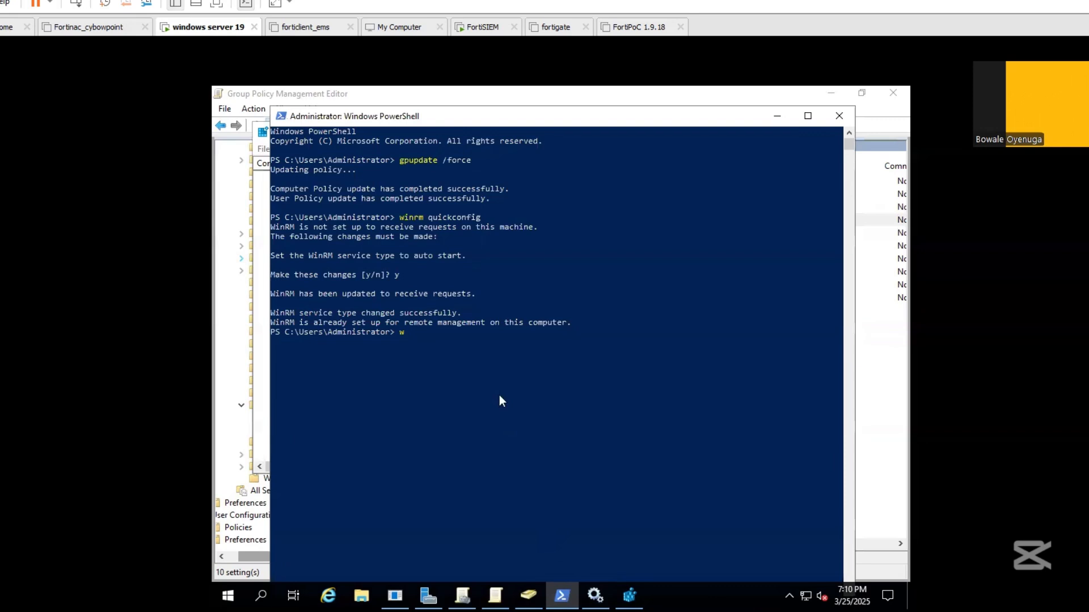
text(inrm e winrm)
text(/config/listener)
key(Return)
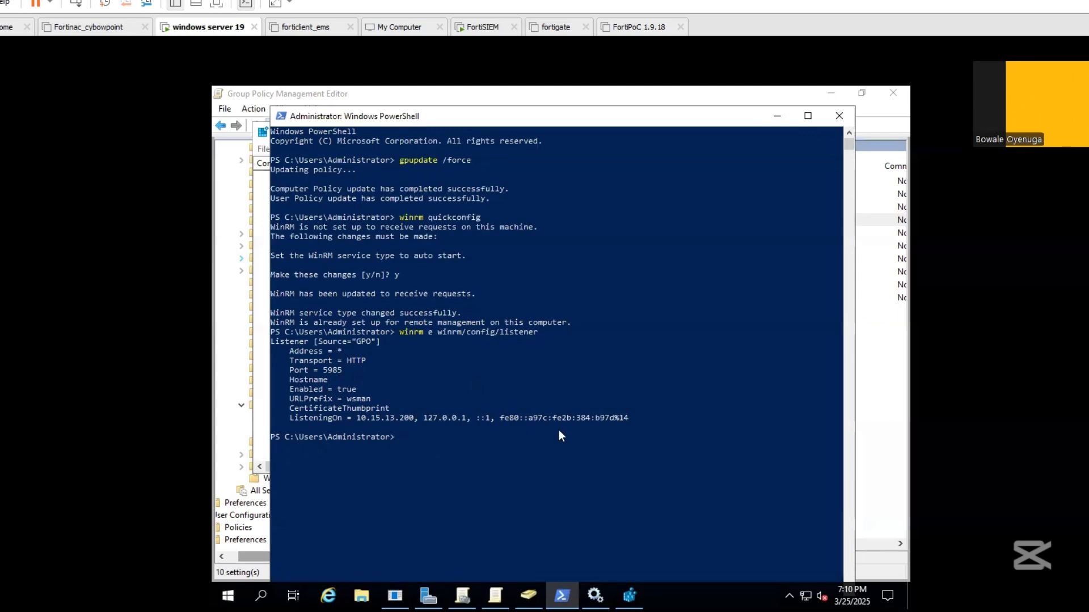
text(netstat -a)
key(Return)
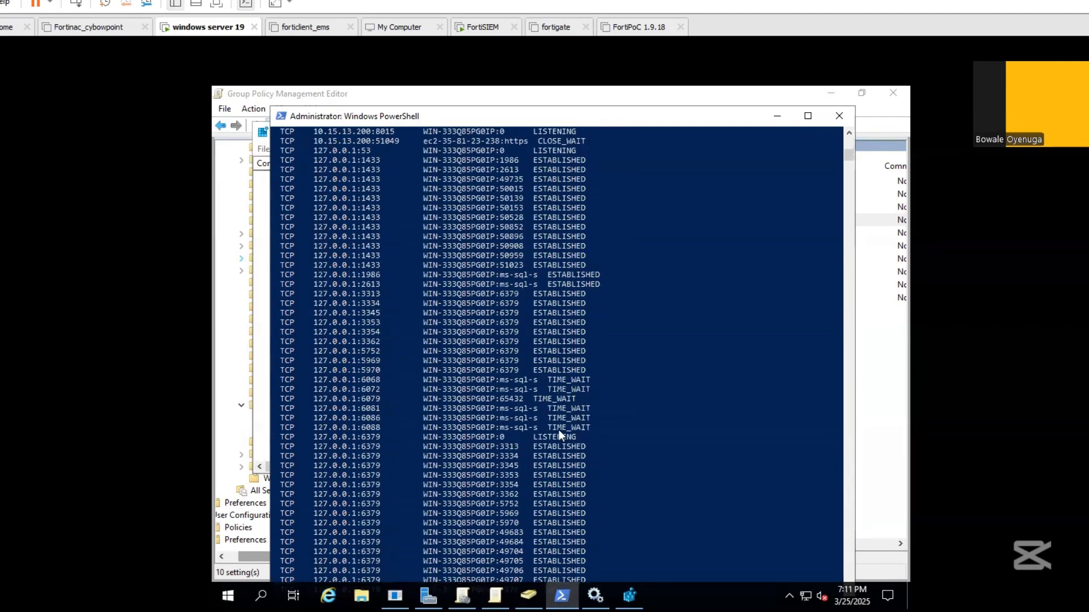